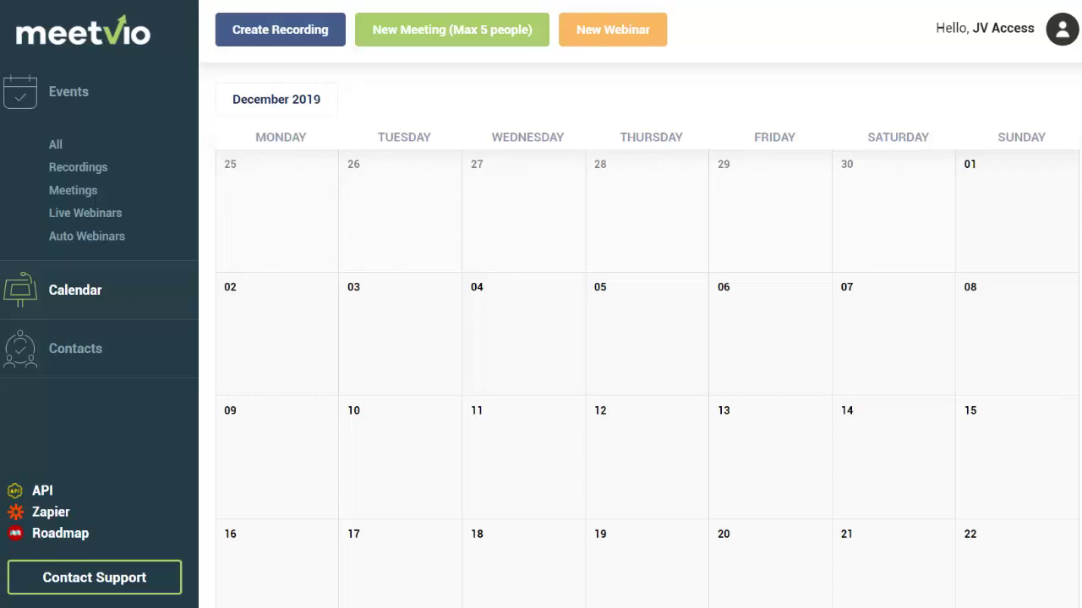
Scroll through the empty December 2019 calendar and back to the top.
scroll(648, 380, down, 2)
scroll(647, 380, up, 2)
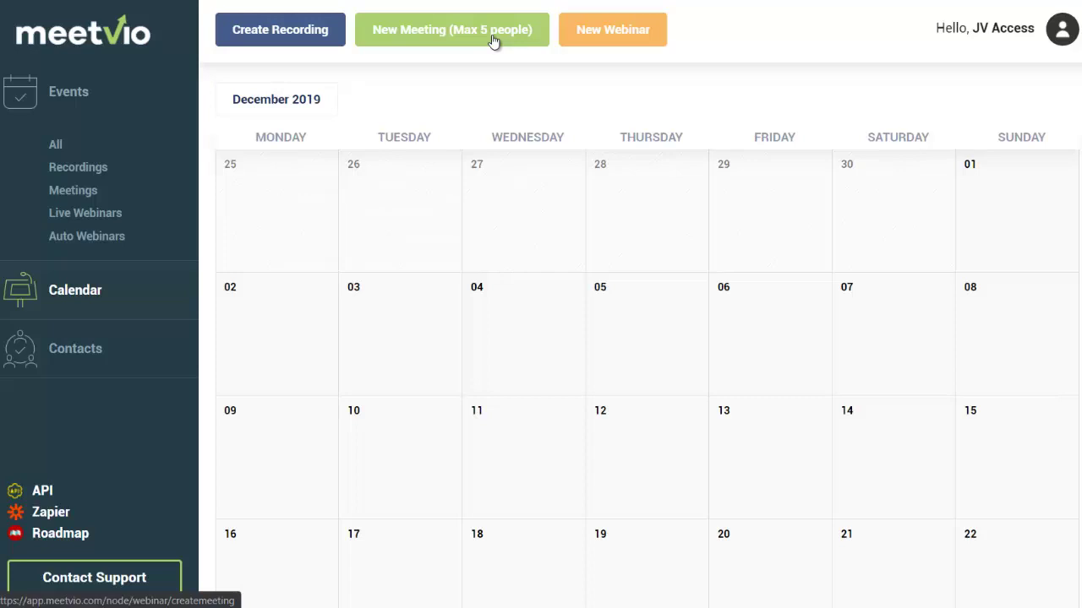
Start a live webinar titled 'Meetvio Demo' using UTC timezone and DD/MM/YY date format.
click(598, 39)
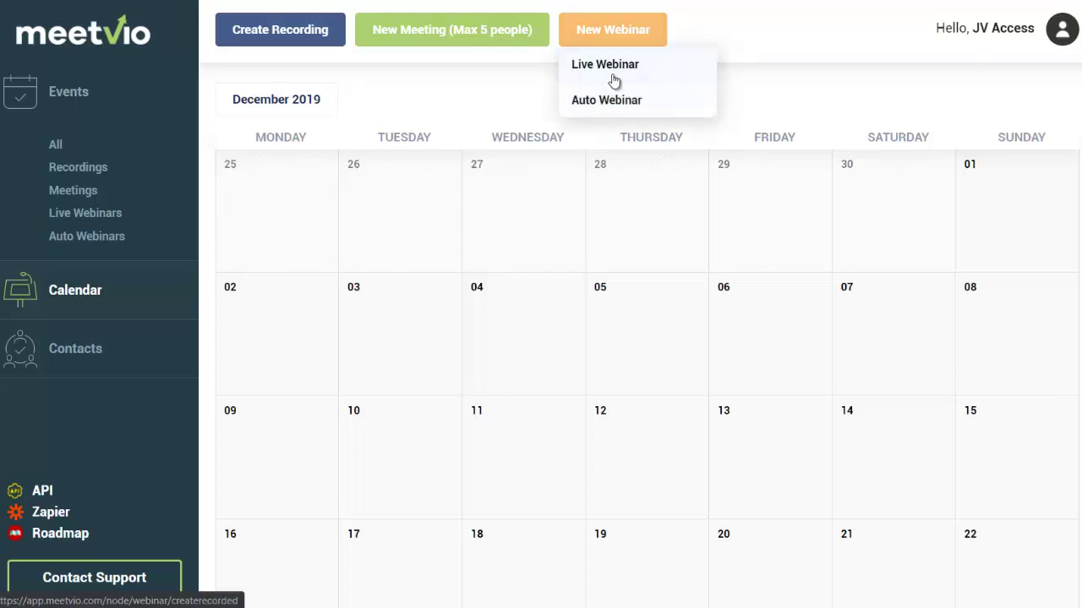
click(615, 79)
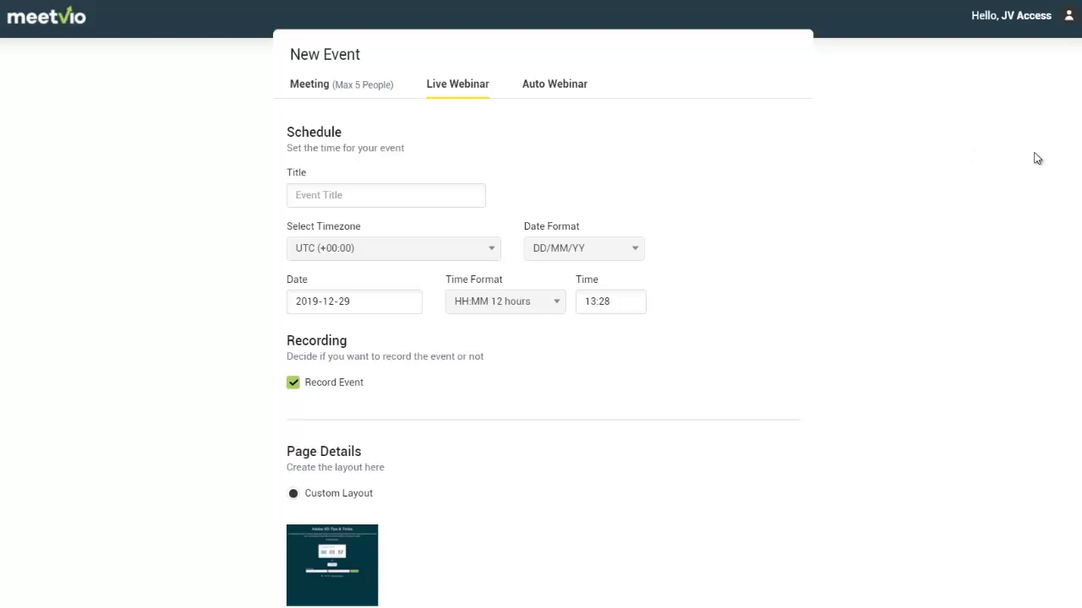
text(M)
text(eetvio Demo)
click(488, 255)
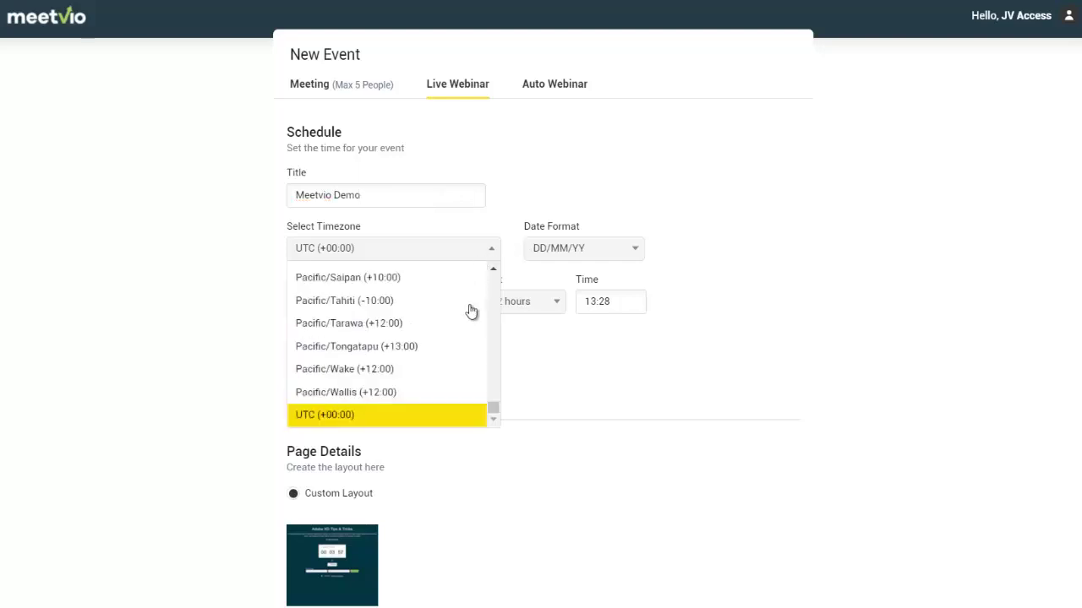
click(439, 415)
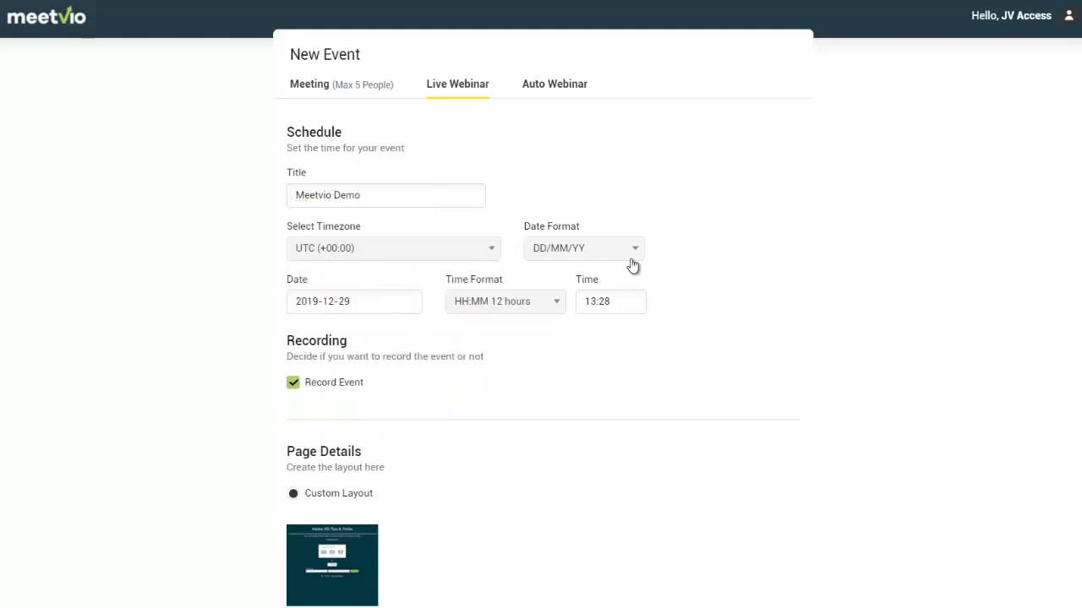
click(632, 267)
click(632, 268)
Schedule the webinar for 16 January 2020 at 11:00.
click(409, 304)
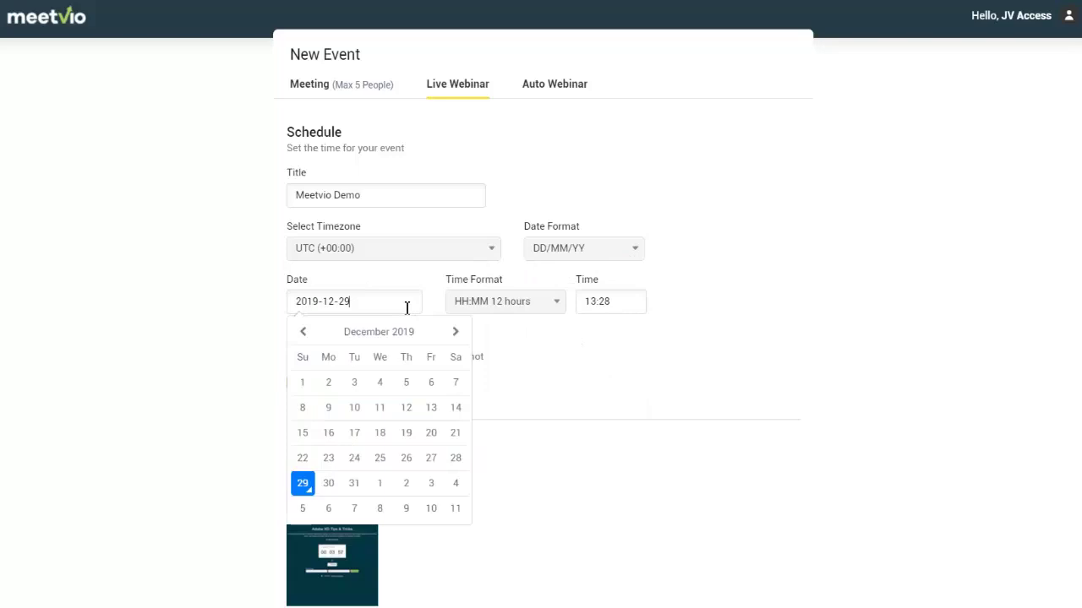
click(456, 333)
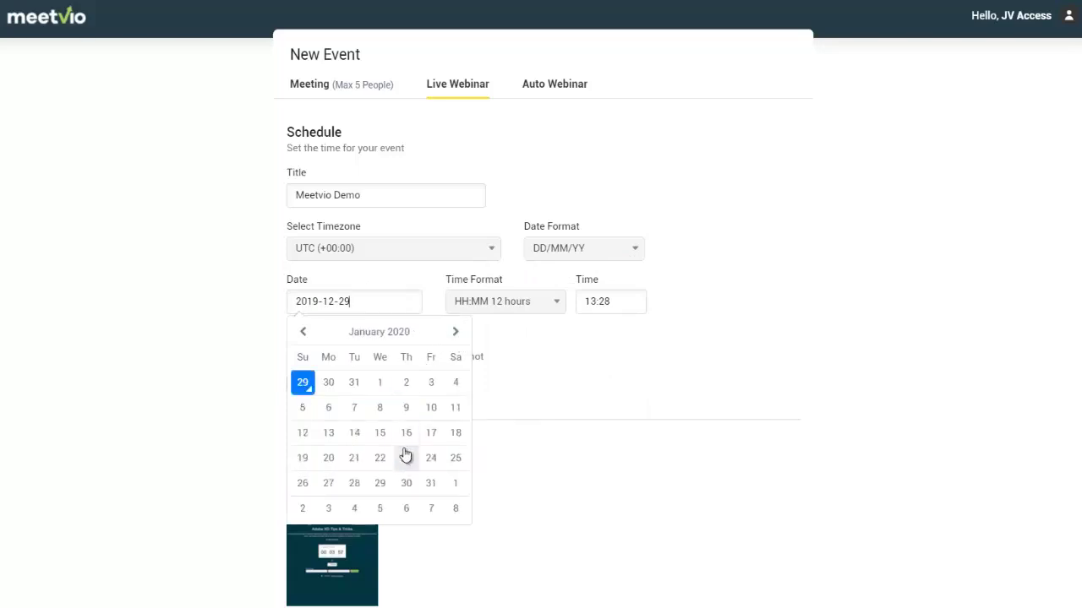
click(405, 432)
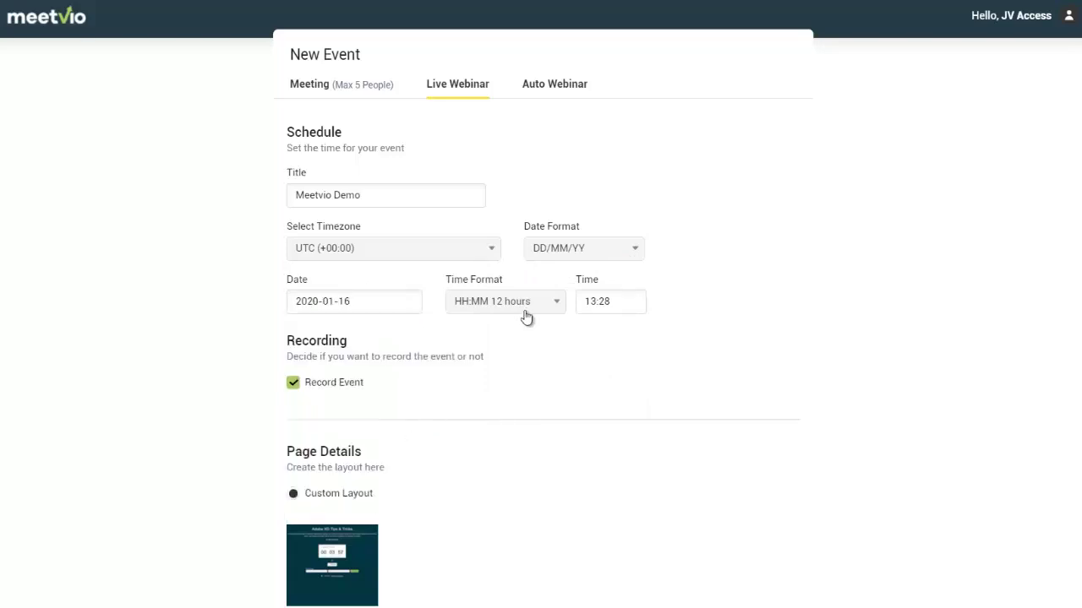
click(587, 302)
double_click(608, 433)
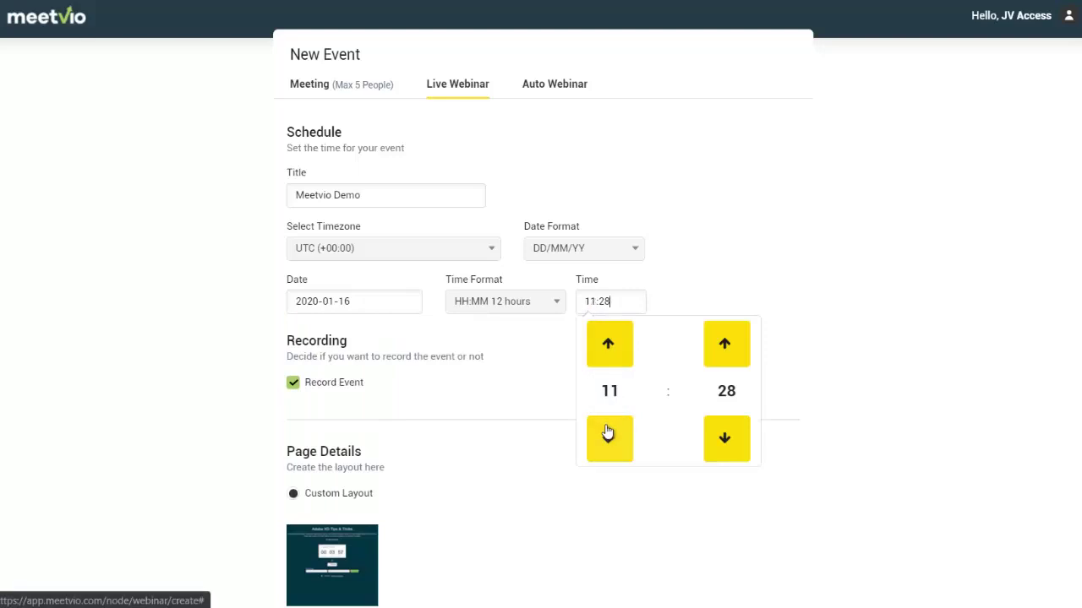
click(608, 432)
click(609, 376)
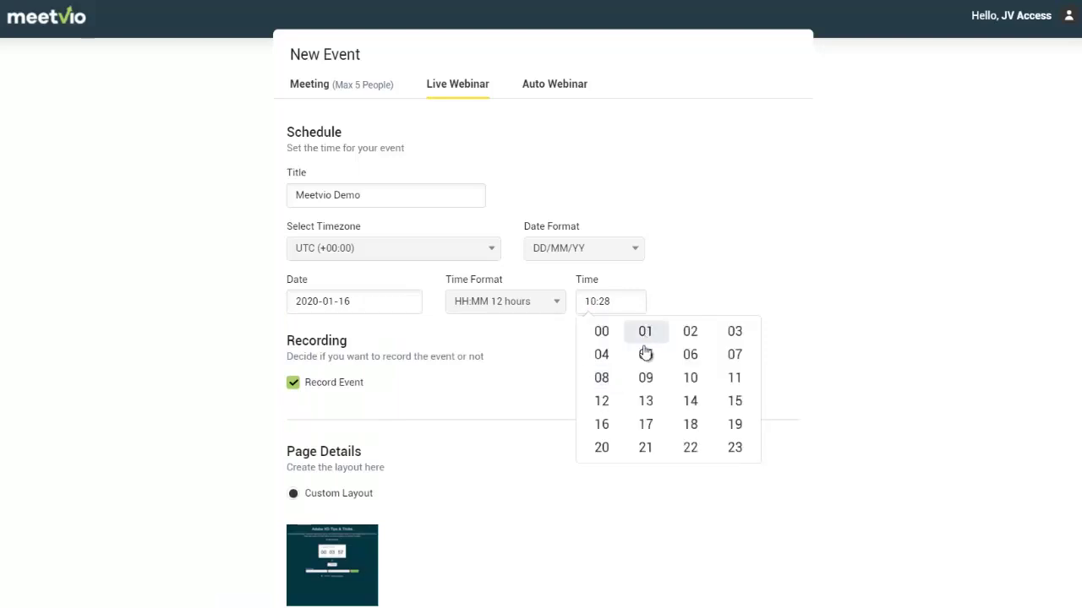
click(731, 378)
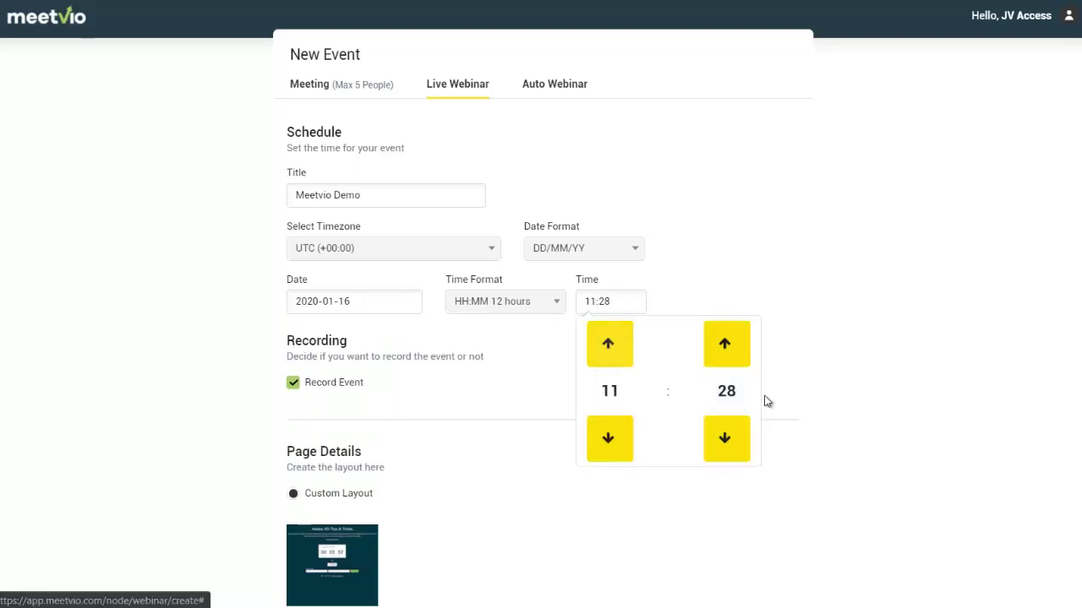
click(735, 398)
click(602, 343)
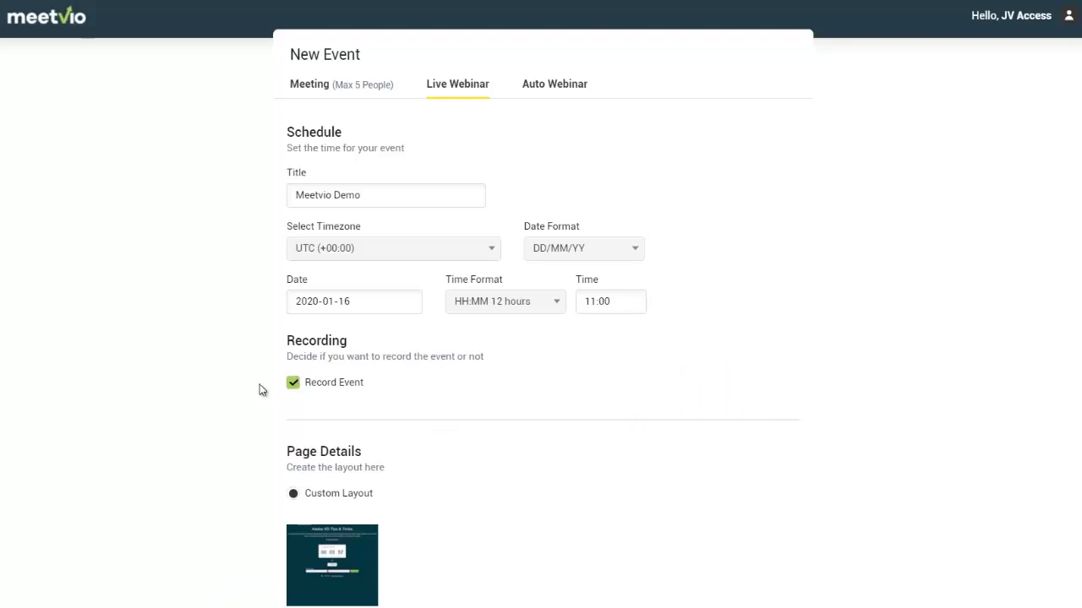
Scroll down the New Event form to the Page Details section.
scroll(262, 389, down, 2)
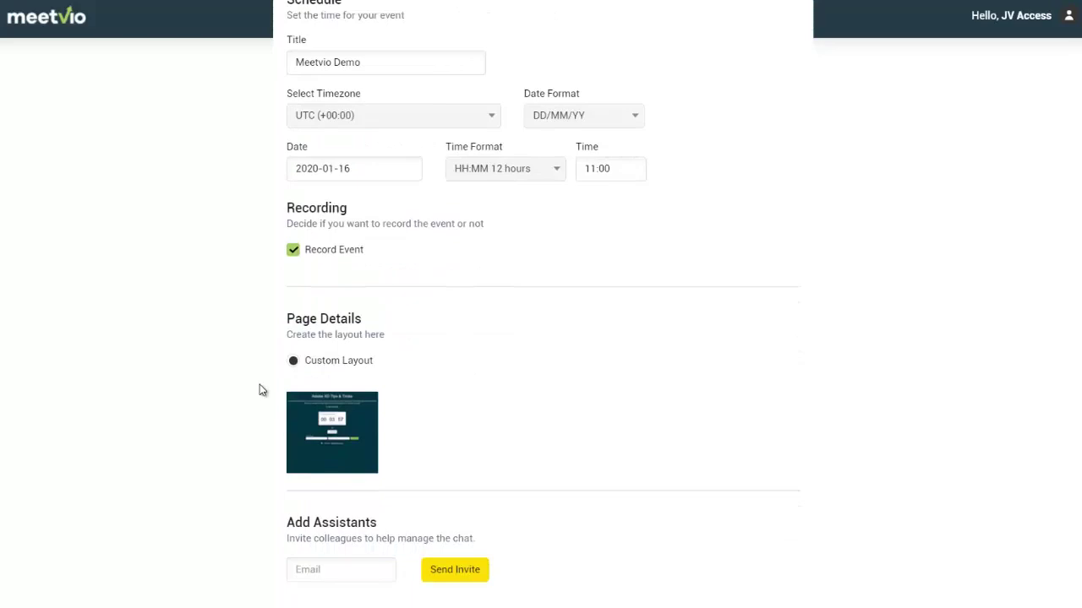
scroll(262, 389, down, 1)
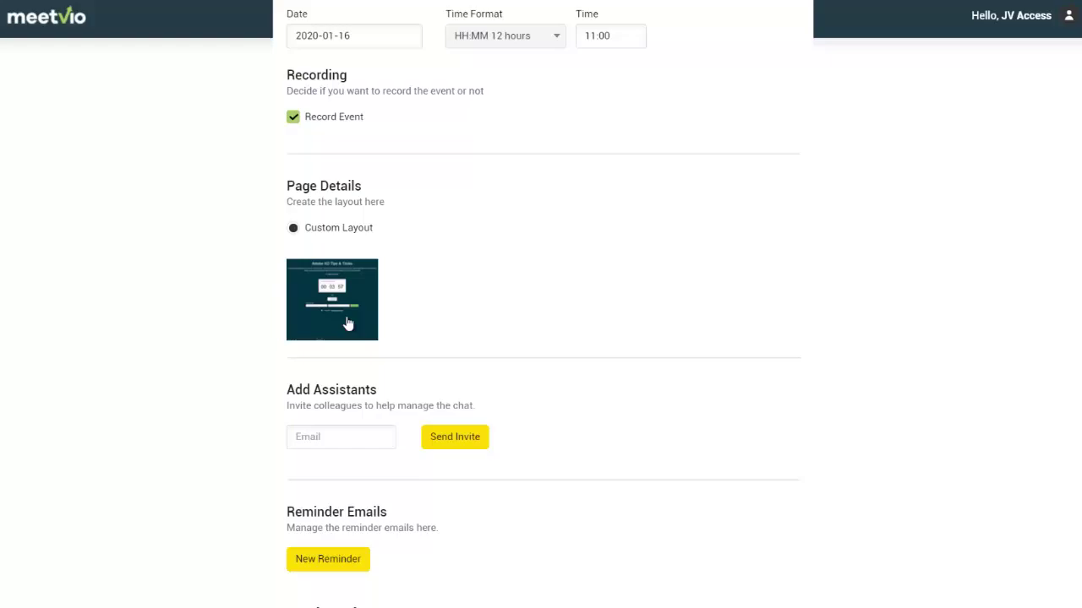
In the custom layout editor, change the first scheme colour to white.
click(345, 318)
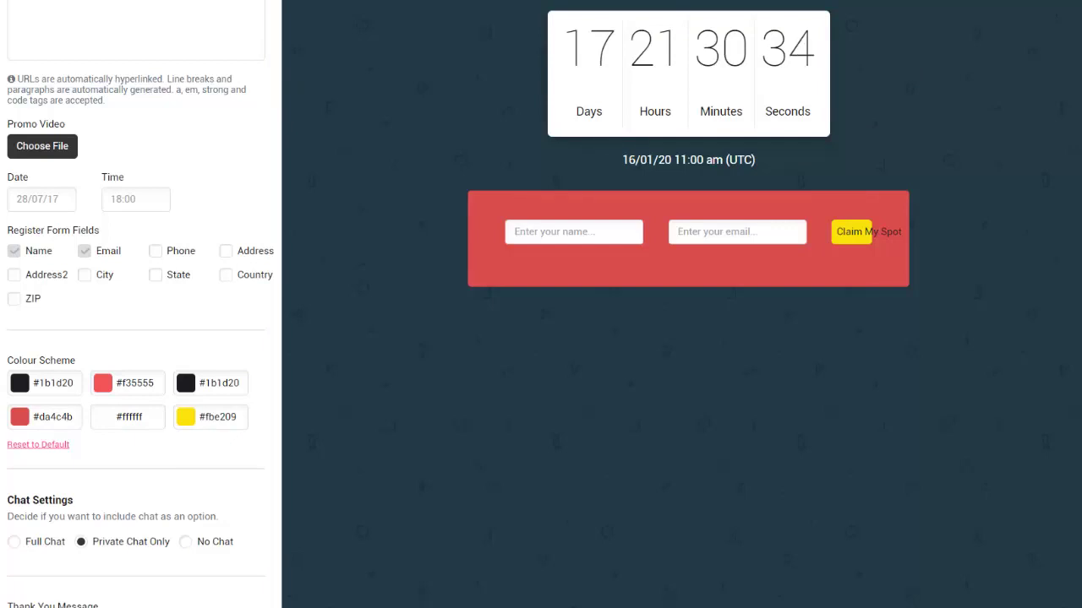
scroll(540, 338, up, 2)
scroll(768, 208, up, 1)
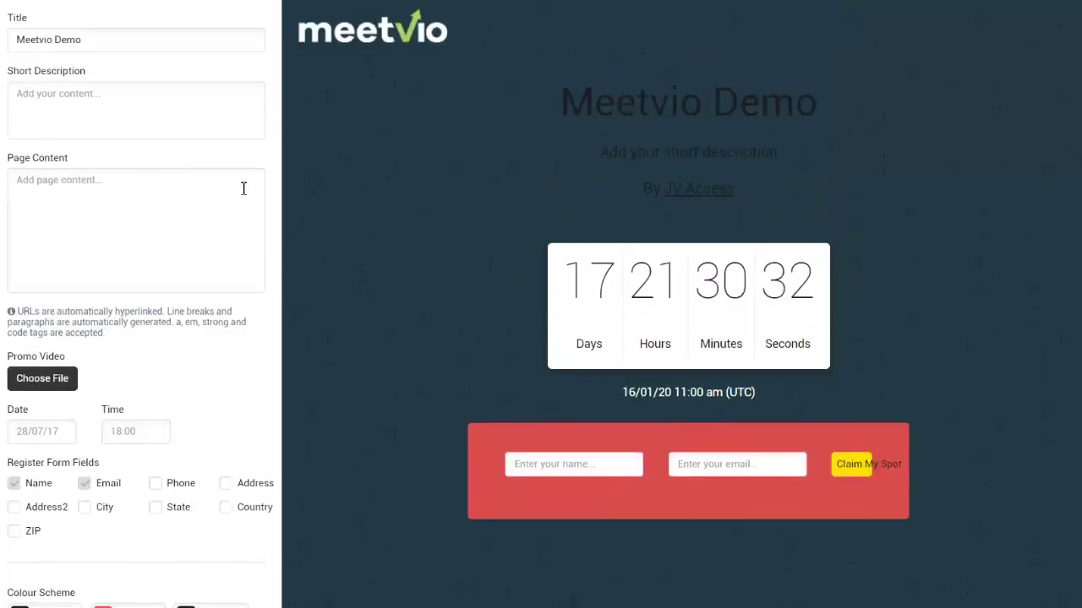
scroll(260, 408, down, 1)
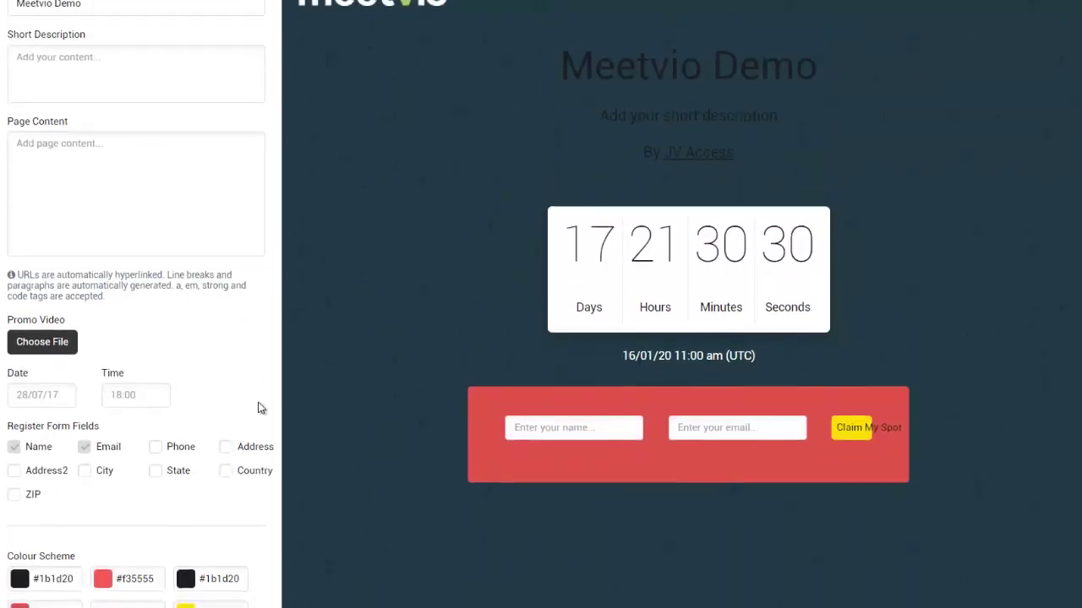
scroll(260, 408, down, 2)
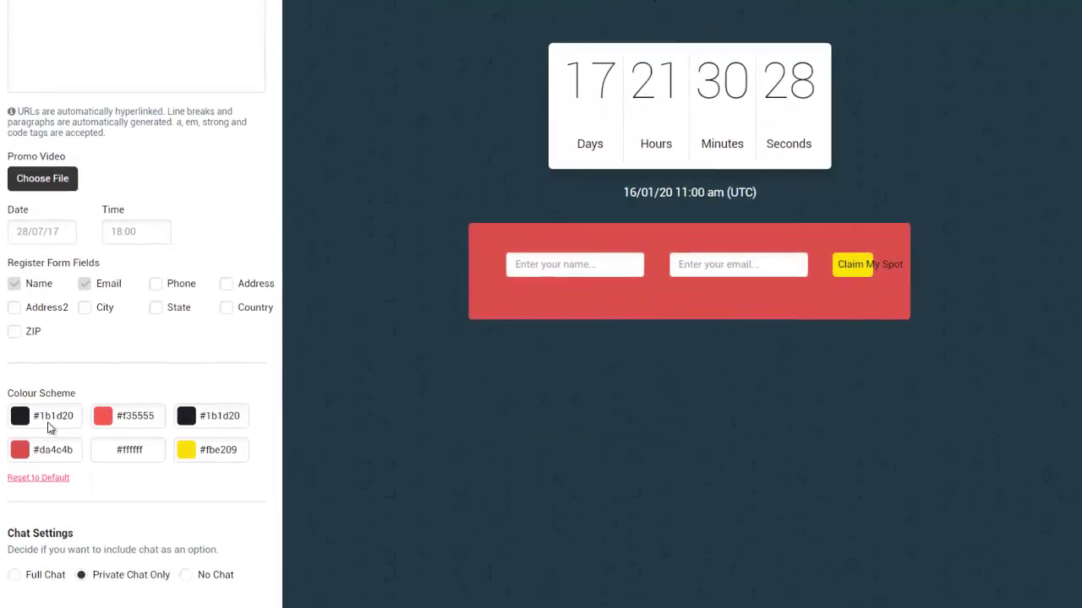
click(48, 422)
drag(35, 462, 31, 454)
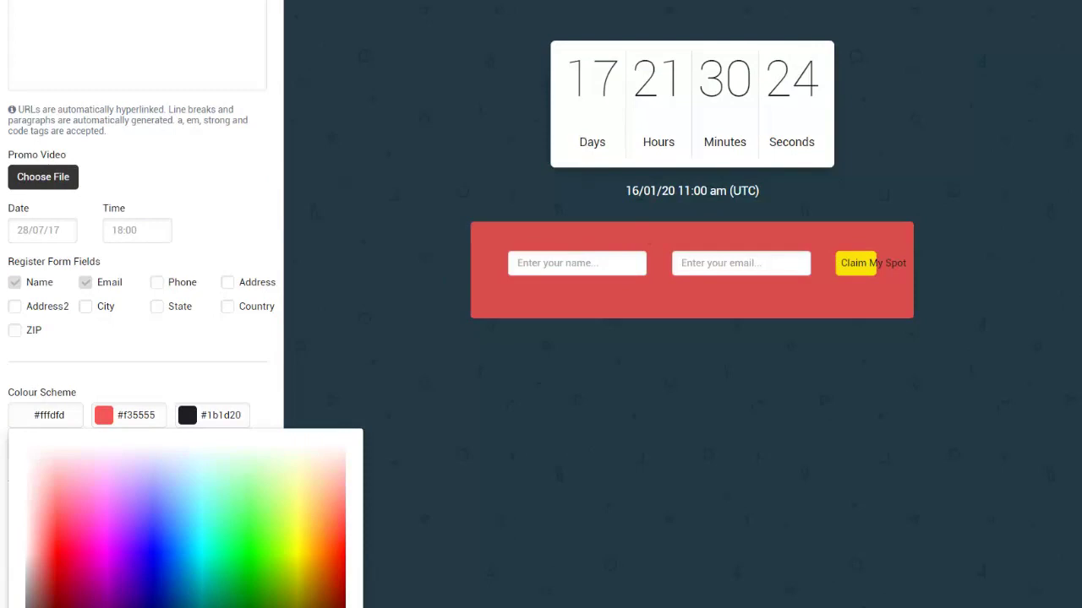
Review the registration page and choose Autoresponder as the list for attendee emails.
scroll(541, 304, up, 2)
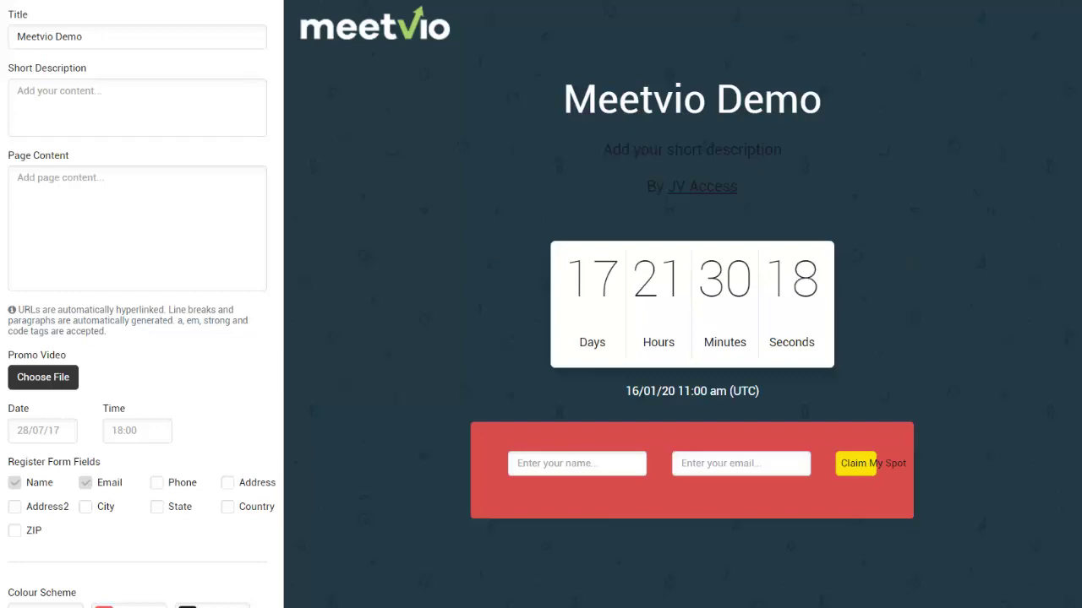
scroll(541, 305, down, 2)
scroll(541, 304, down, 3)
scroll(540, 304, down, 1)
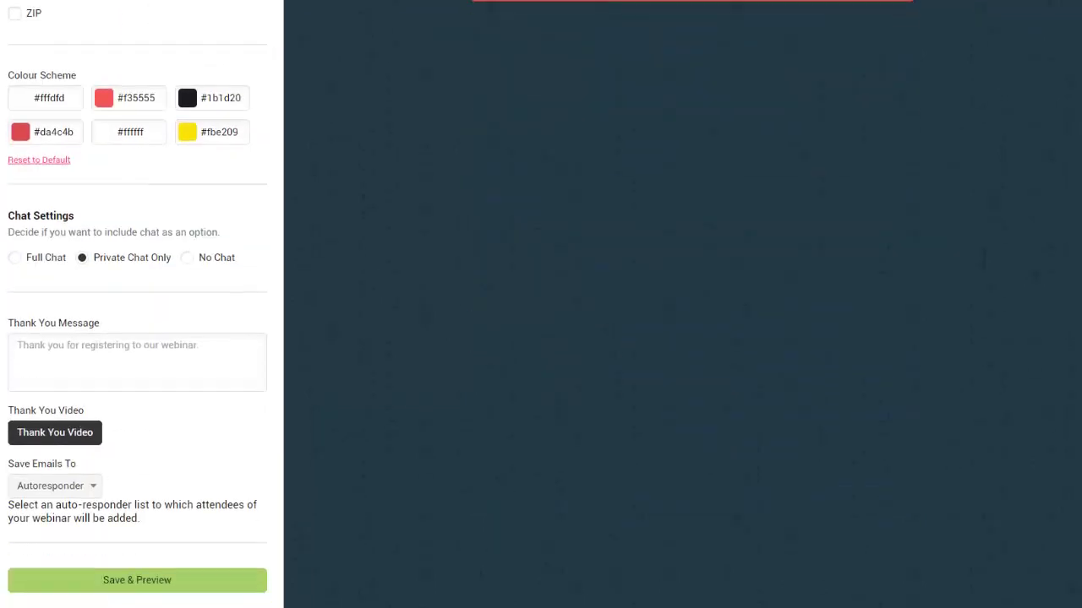
scroll(540, 304, up, 2)
scroll(541, 305, up, 2)
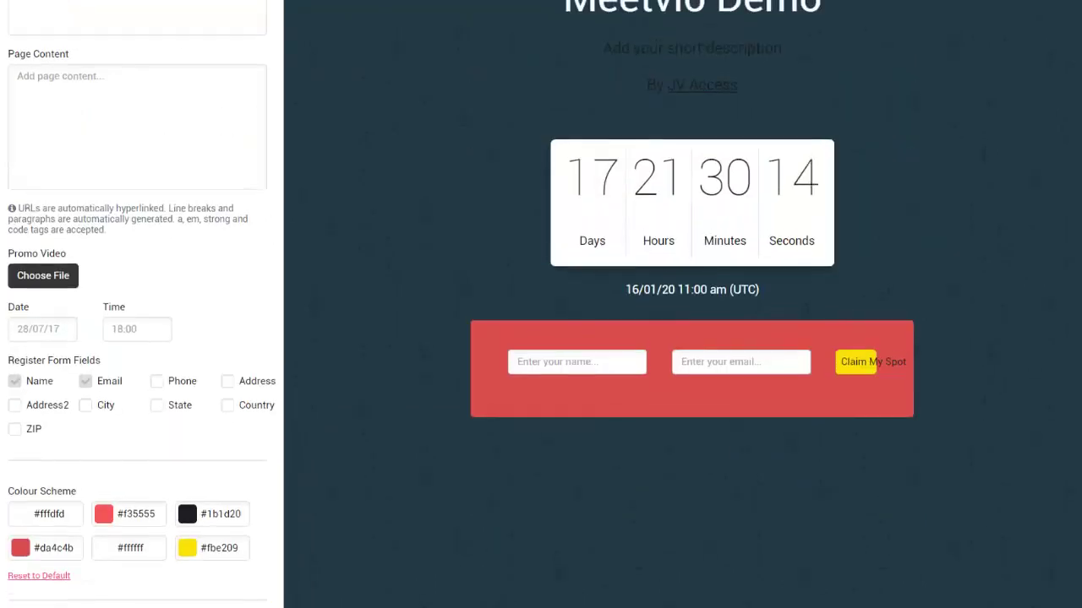
scroll(541, 304, up, 1)
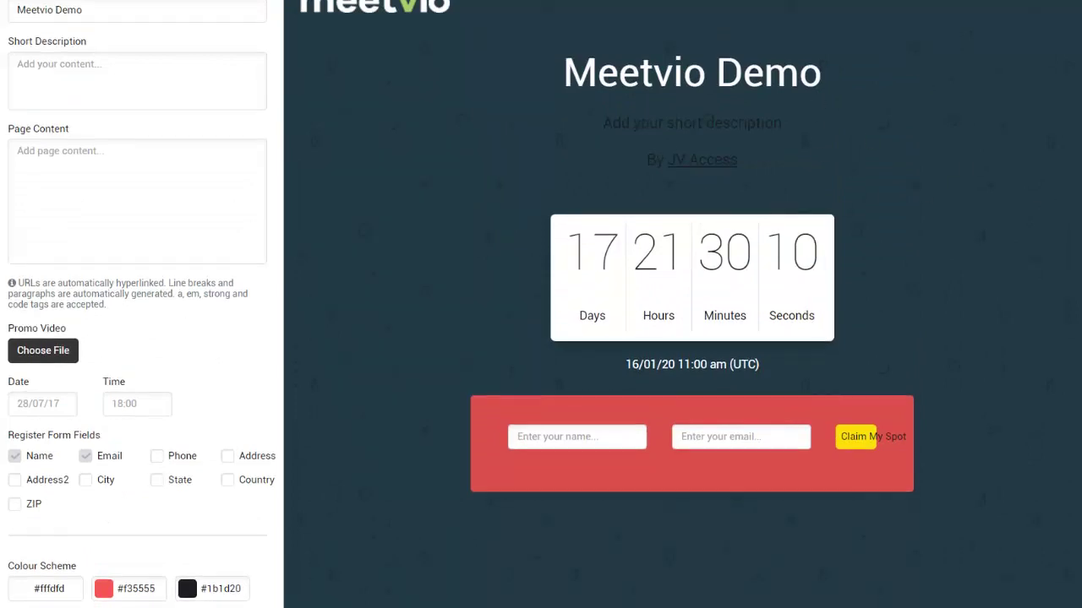
scroll(541, 304, down, 2)
scroll(541, 304, down, 2)
scroll(541, 304, down, 1)
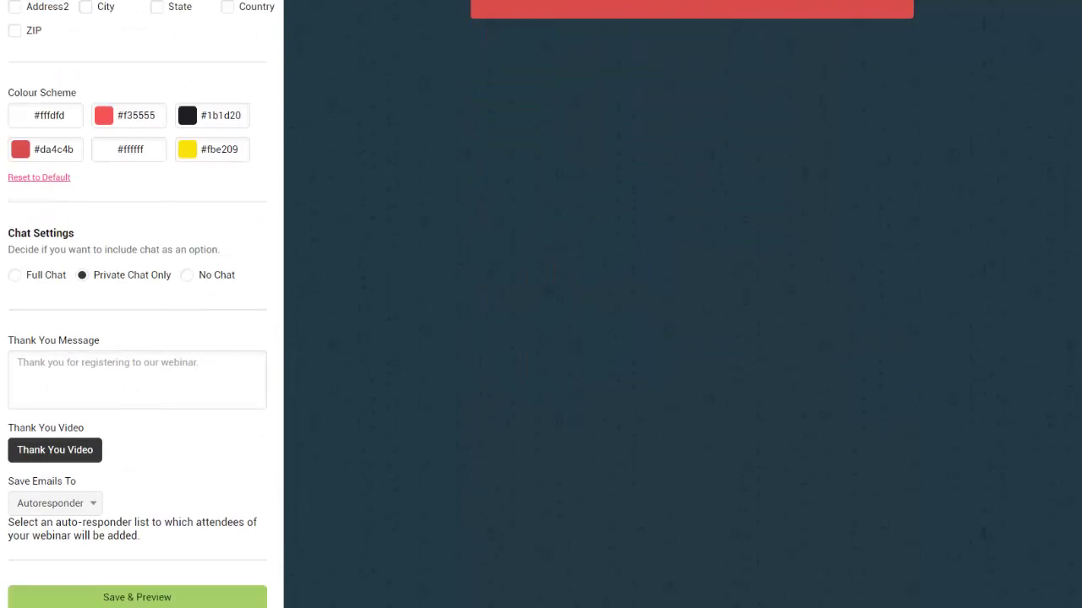
click(99, 487)
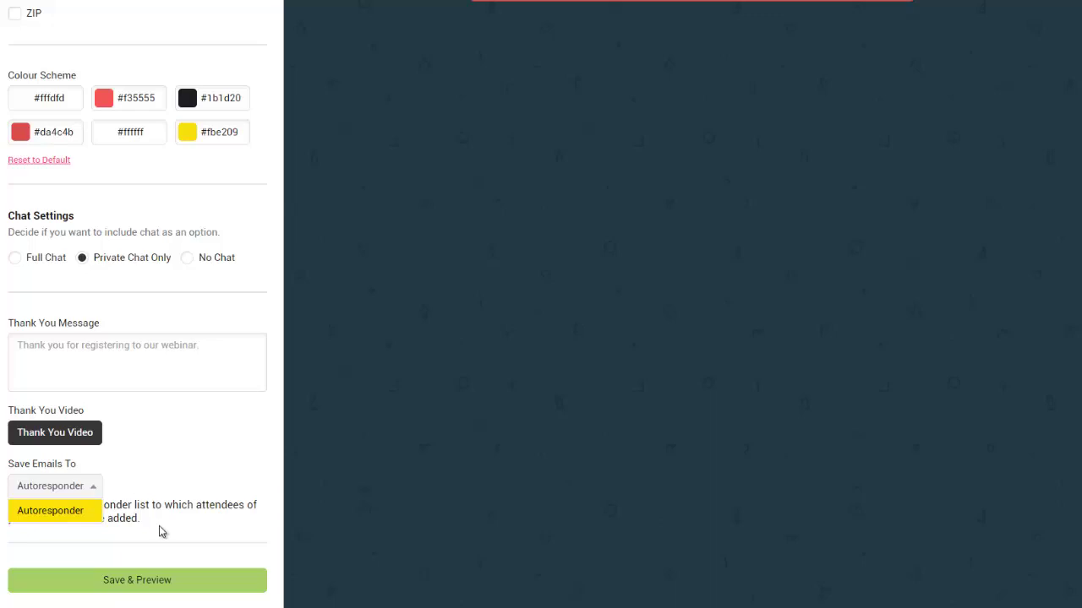
Save the registration page design and return to the event settings.
click(145, 579)
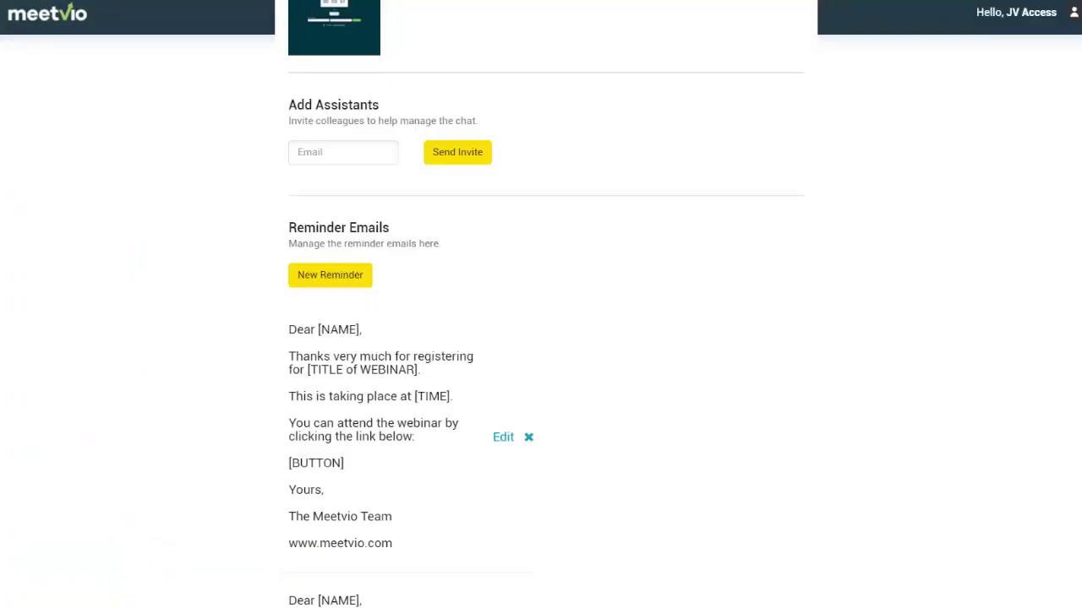
scroll(442, 273, up, 3)
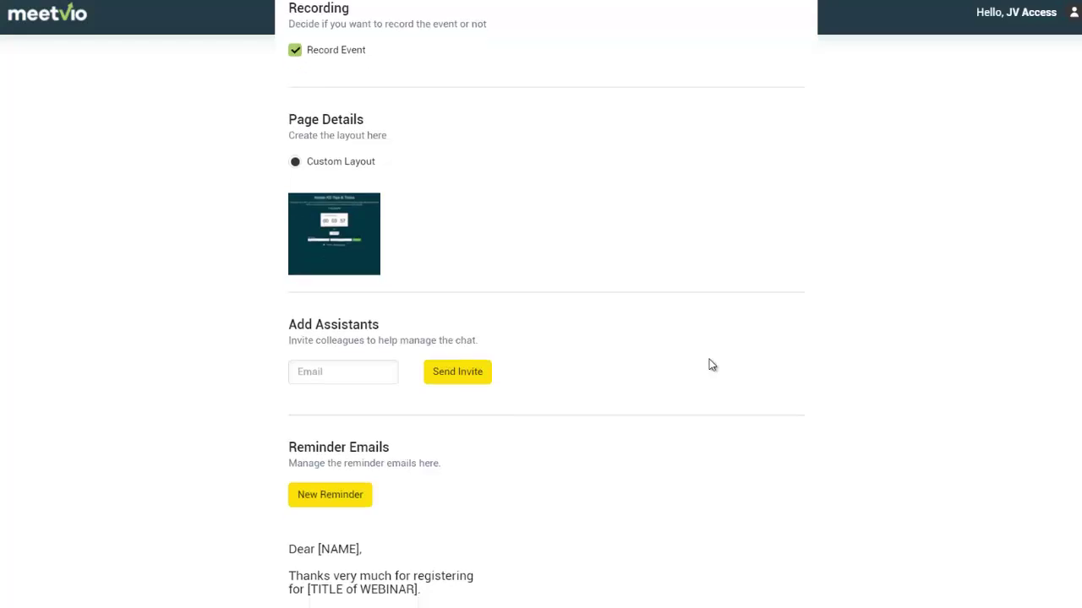
scroll(711, 365, down, 5)
scroll(712, 365, down, 1)
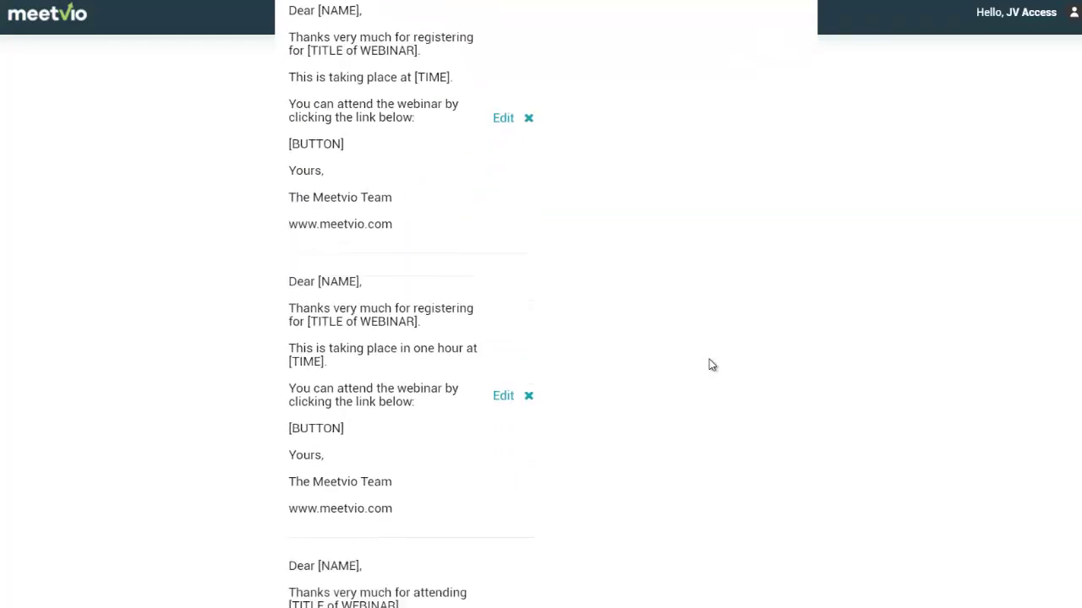
scroll(711, 365, down, 1)
scroll(712, 365, down, 1)
Review the default reminder emails and create the Meetvio Demo event.
scroll(712, 366, down, 1)
scroll(711, 365, down, 1)
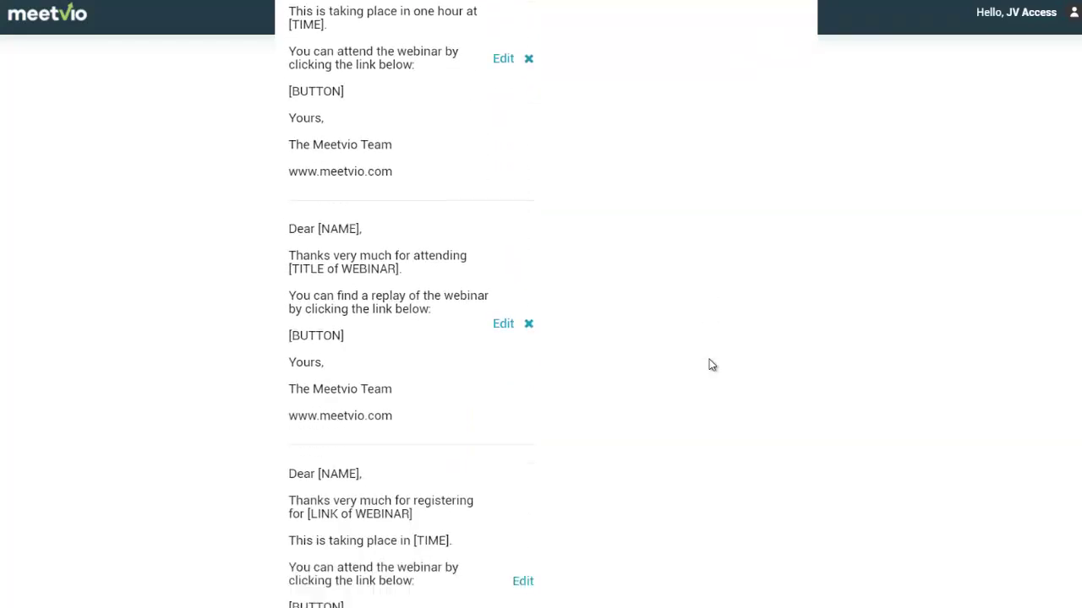
scroll(712, 365, down, 1)
scroll(712, 365, down, 1)
scroll(711, 365, down, 1)
scroll(711, 365, down, 1)
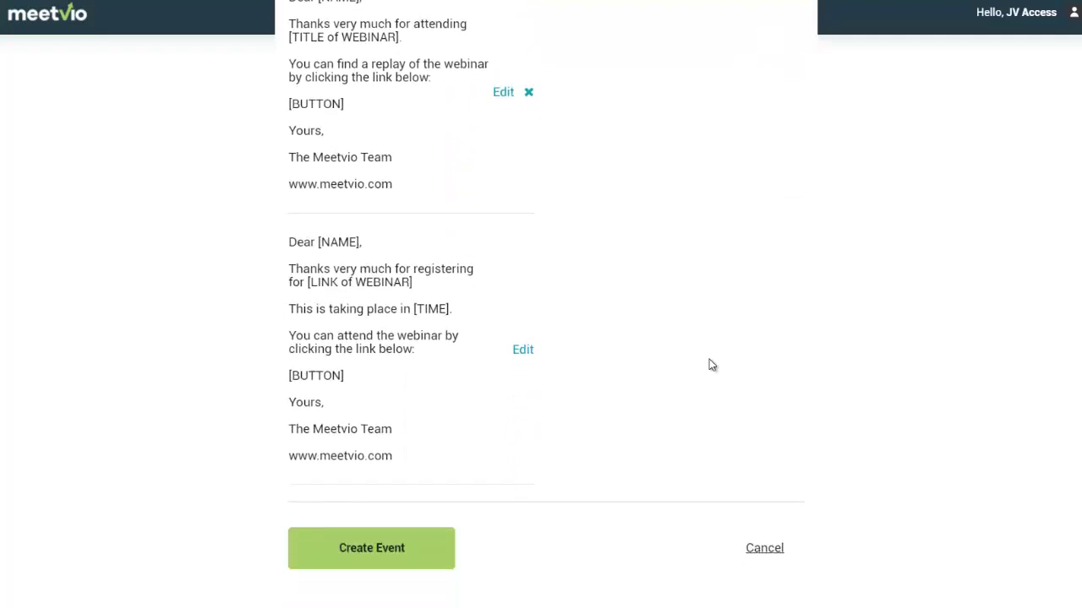
scroll(712, 365, up, 1)
scroll(712, 365, up, 4)
scroll(711, 365, up, 5)
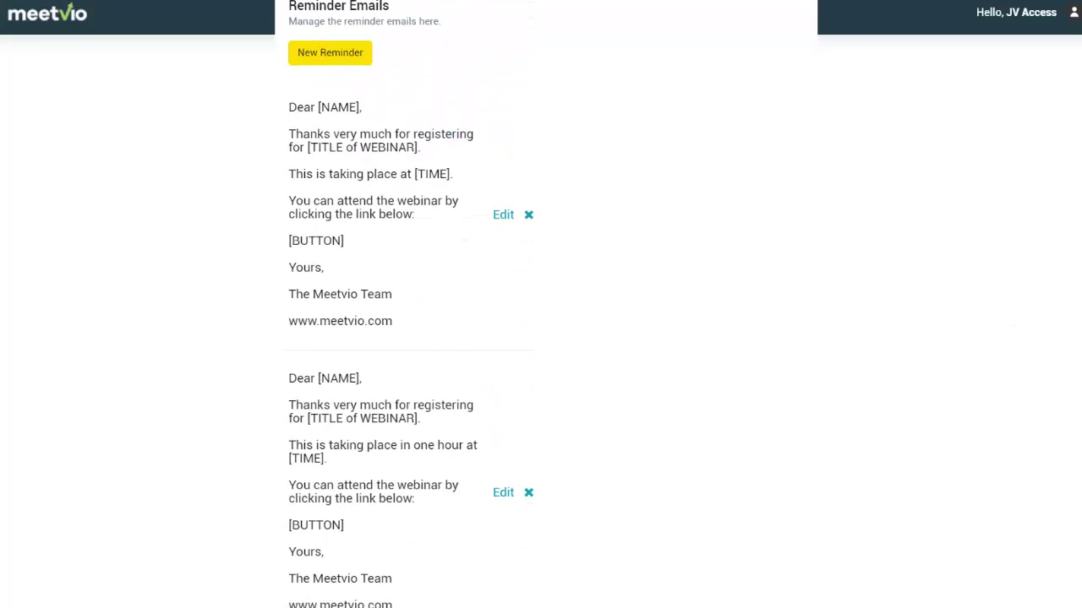
scroll(1009, 316, down, 7)
scroll(410, 304, down, 1)
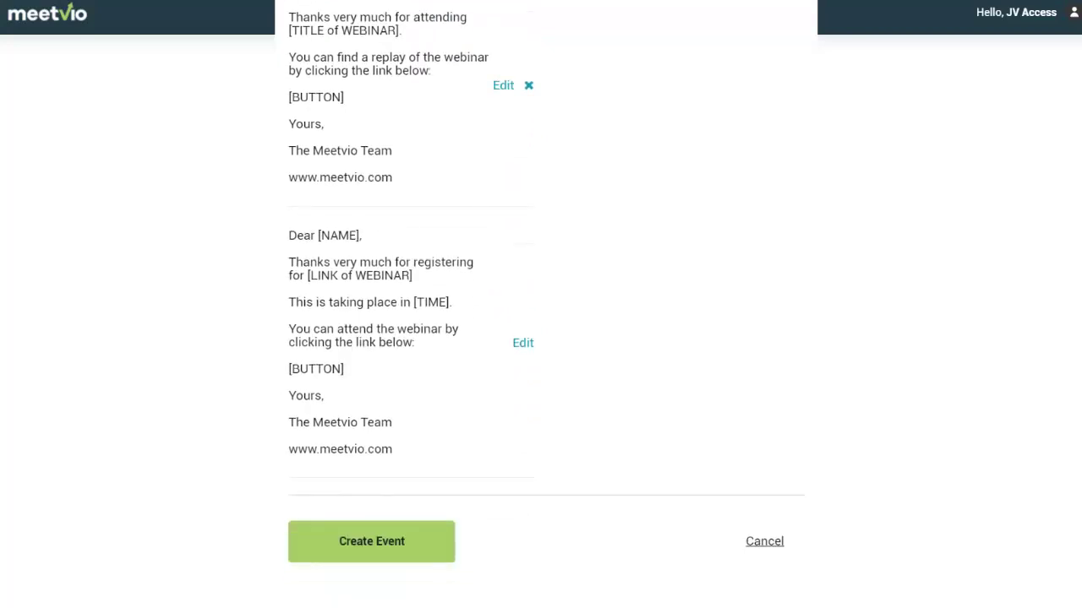
click(427, 546)
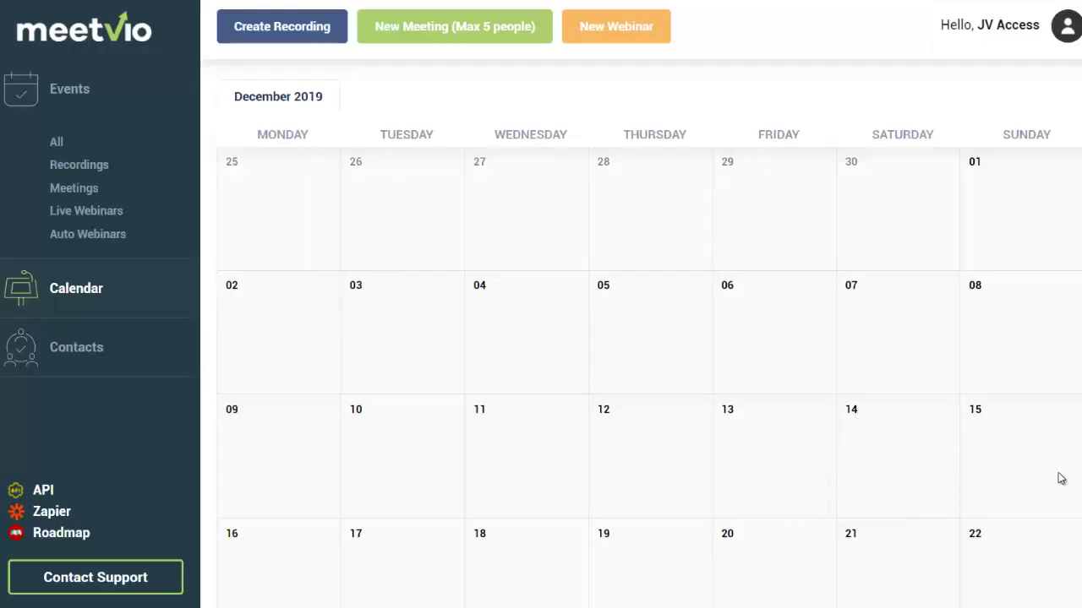
Scroll the December 2019 calendar and open its month chooser.
scroll(649, 371, down, 1)
scroll(649, 372, down, 3)
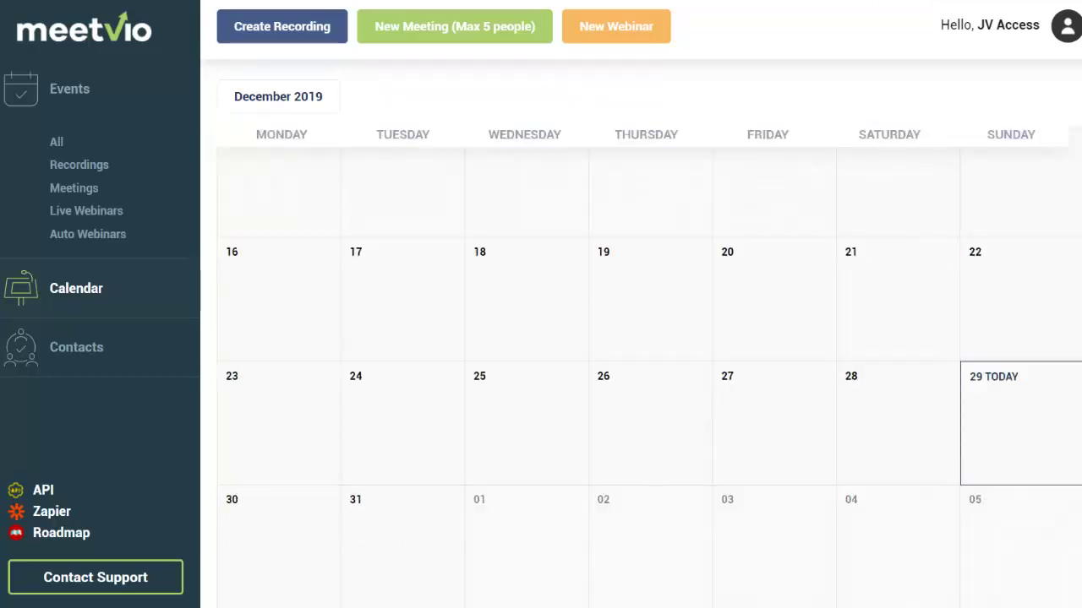
scroll(541, 338, up, 3)
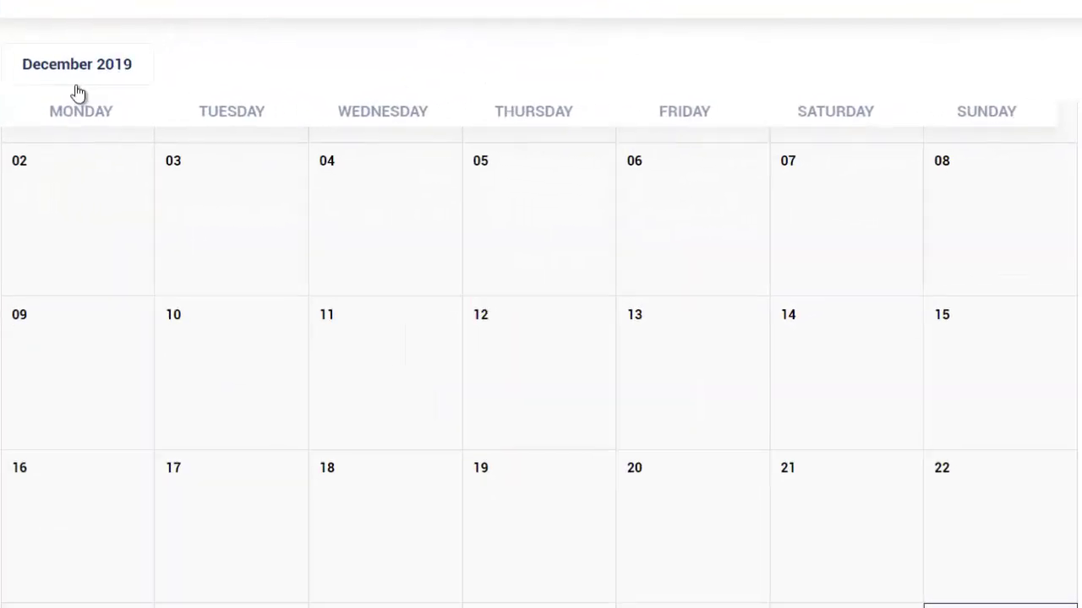
click(76, 83)
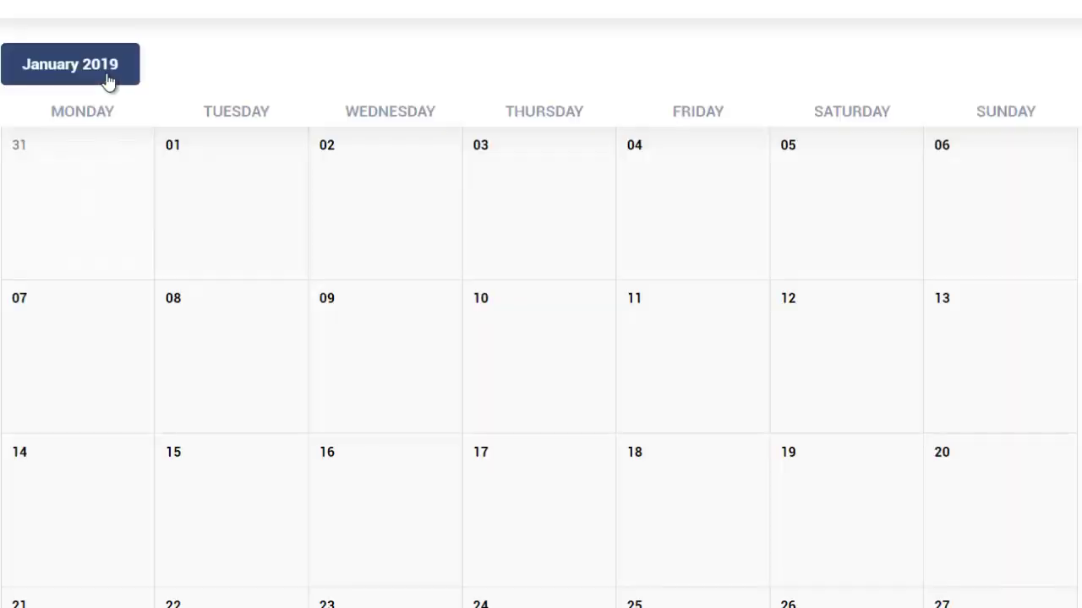
Go to January 2020 and open the Meetvio Demo event details and its link options.
click(124, 64)
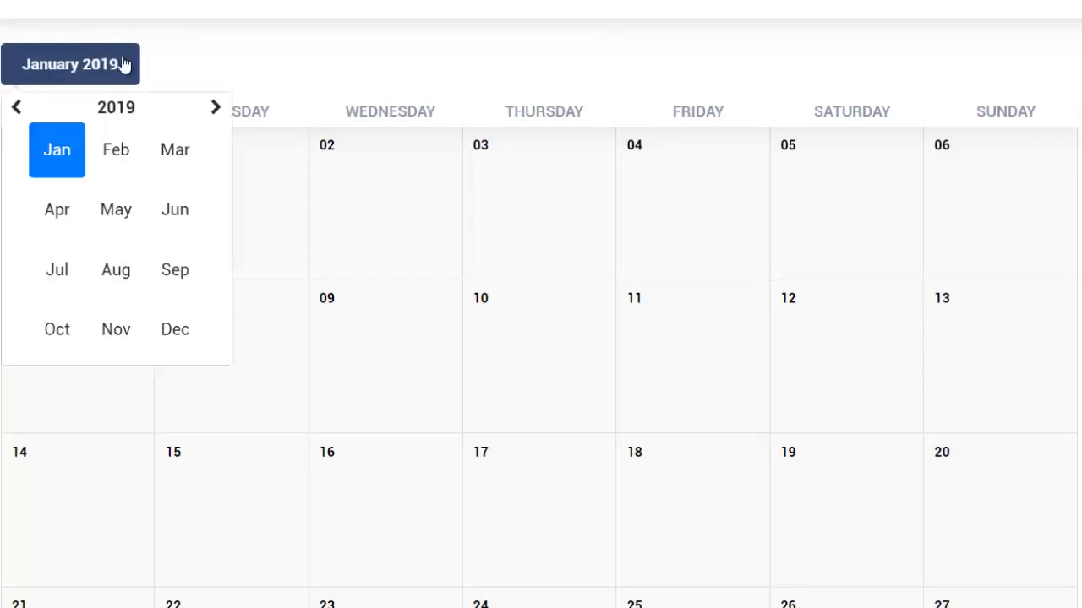
click(217, 109)
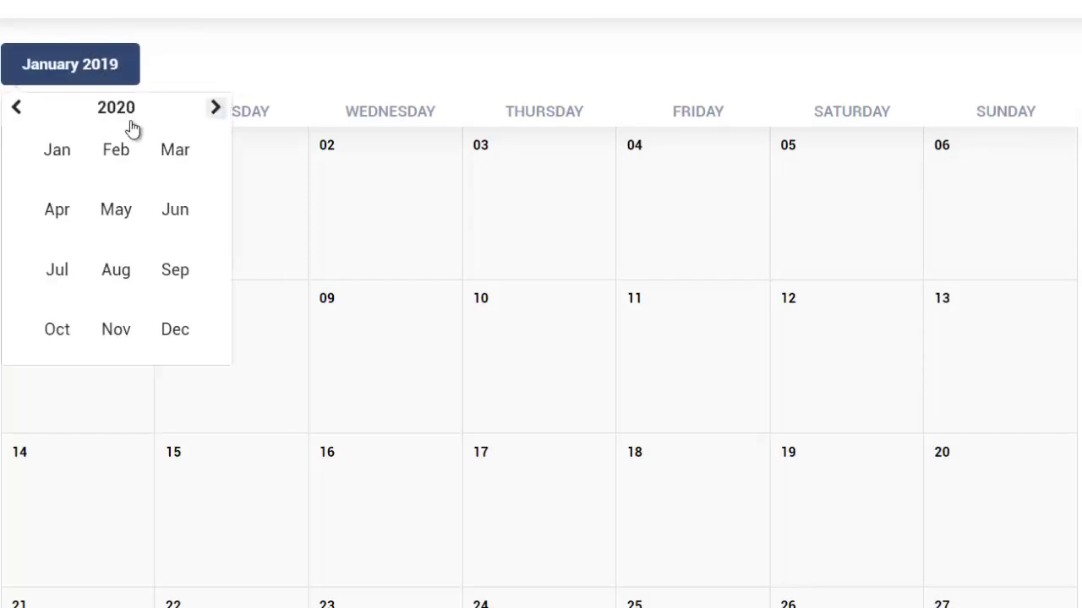
click(73, 149)
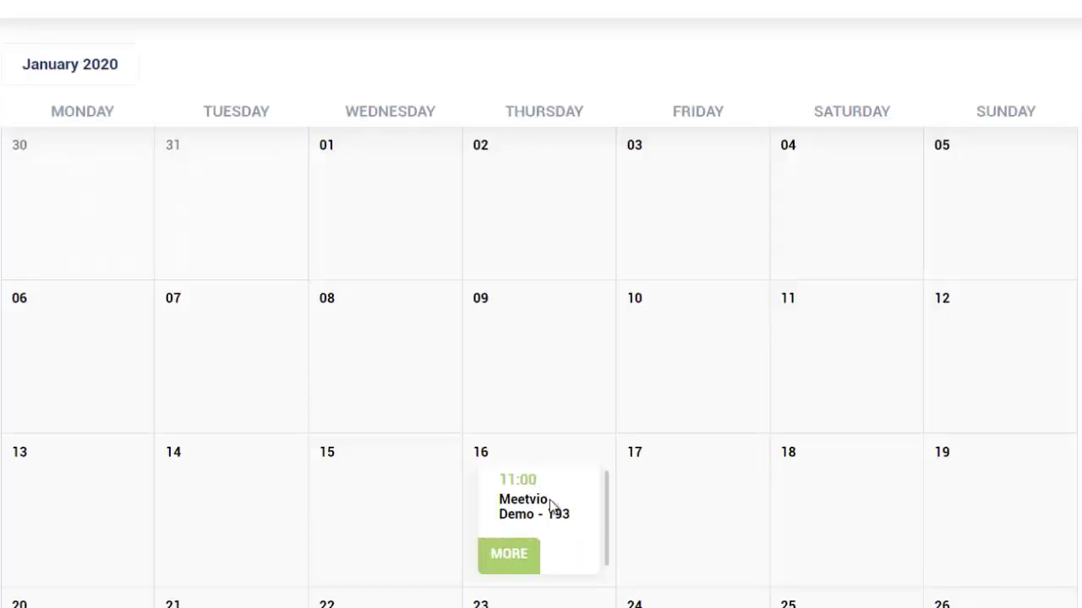
mouse_move(538, 520)
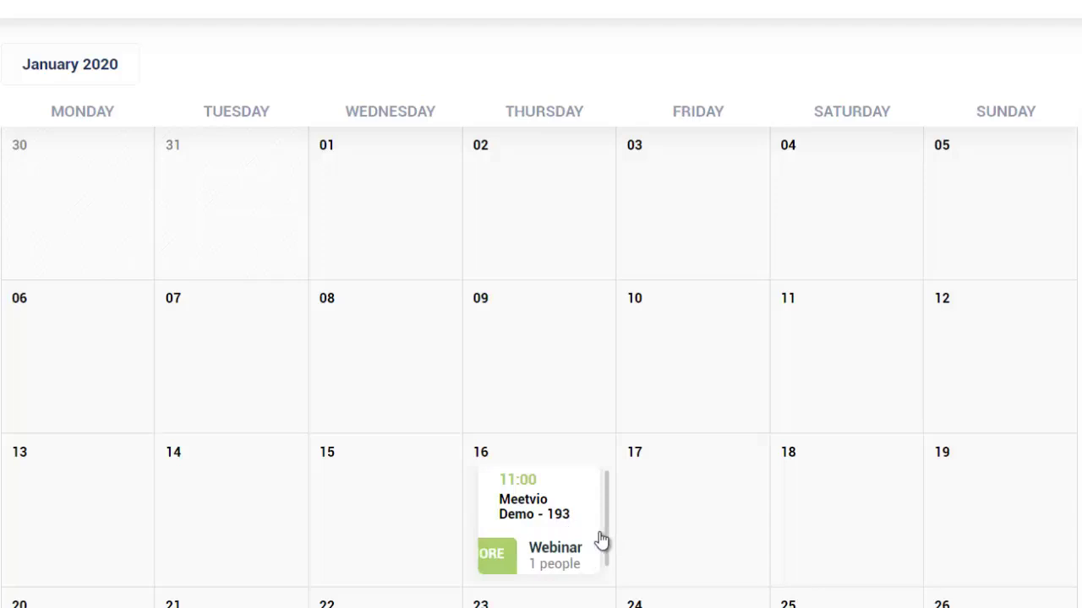
click(497, 554)
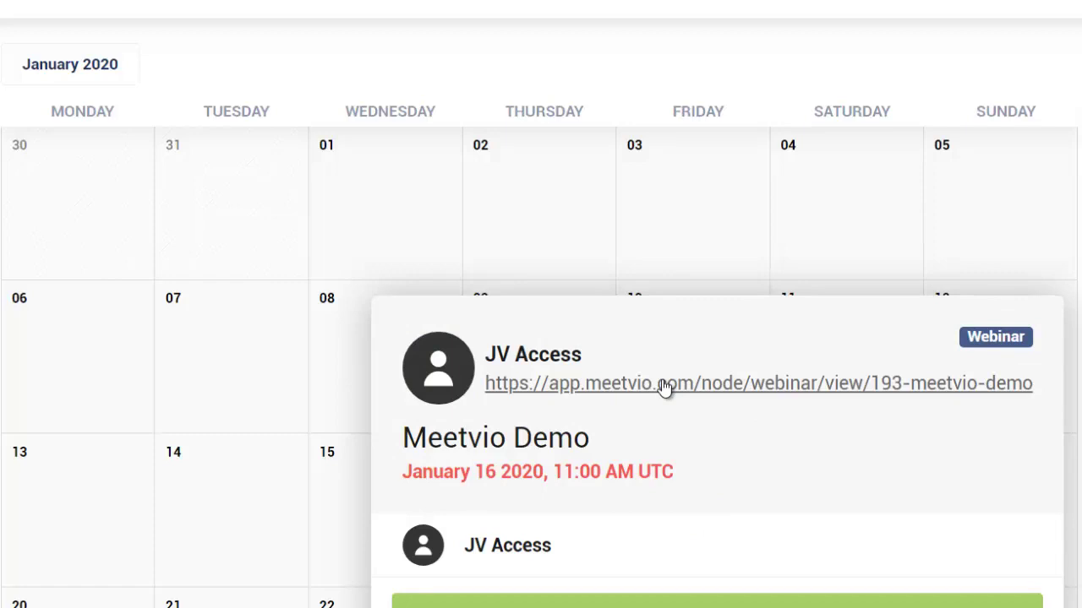
right_click(664, 387)
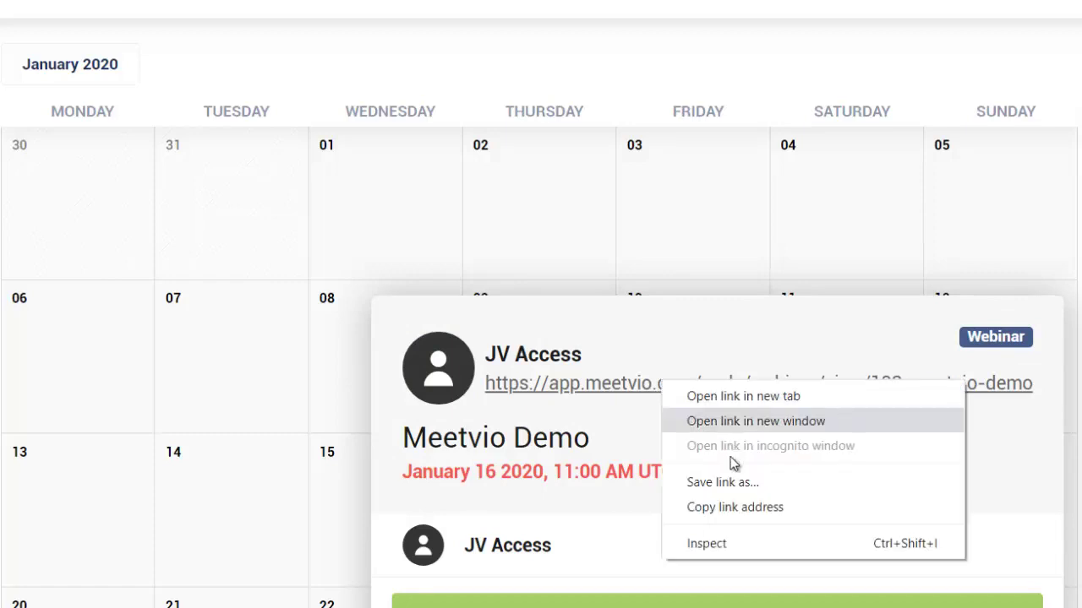
click(724, 509)
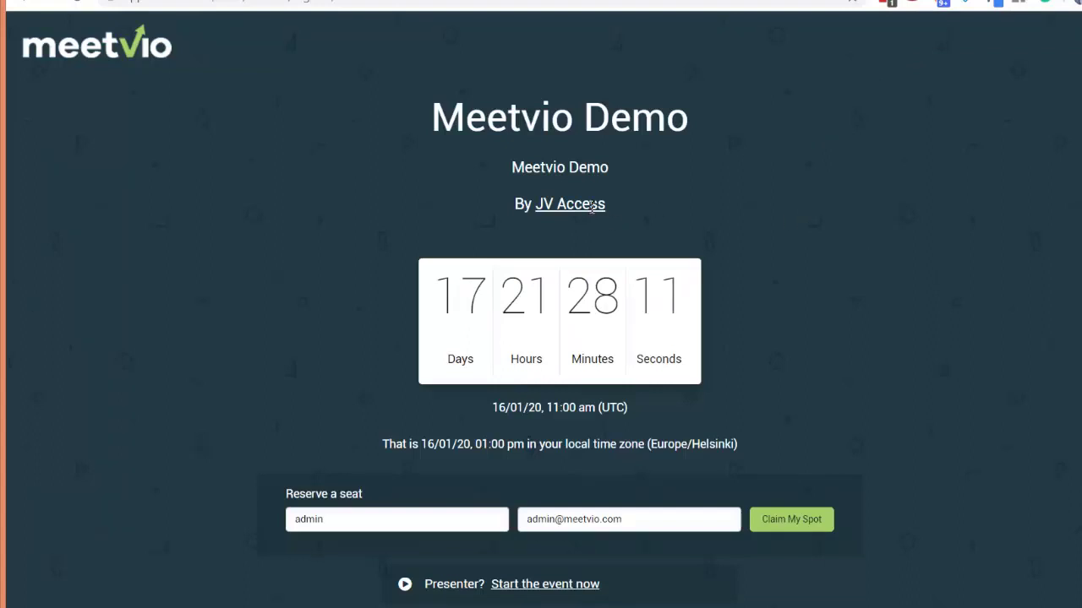
scroll(840, 254, down, 1)
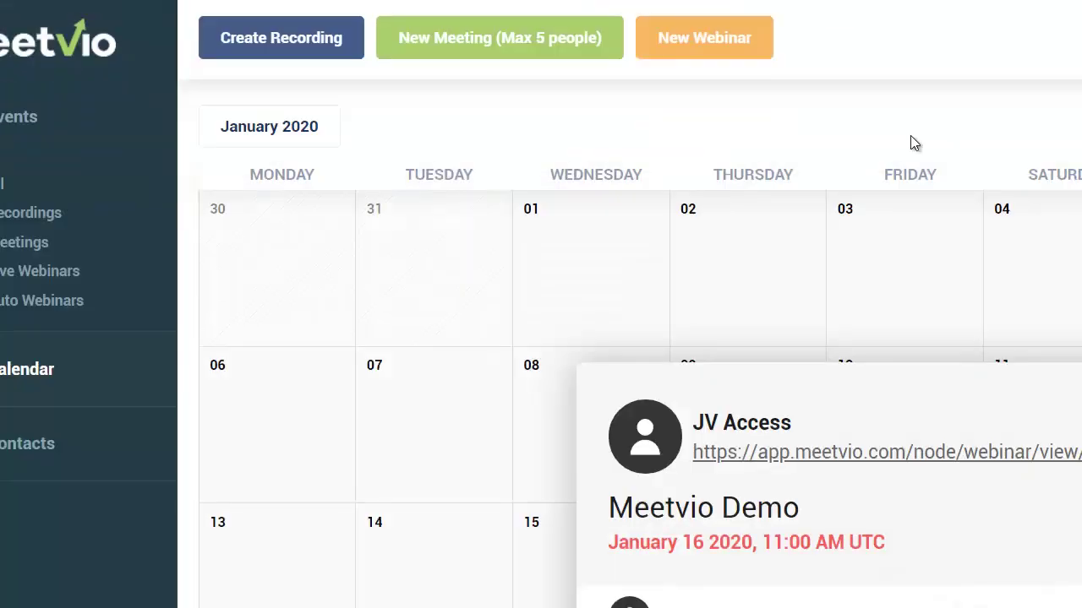
Start an auto webinar titled 'Meetvio Evergreen Demo', finding no existing webinar to use as source.
click(911, 139)
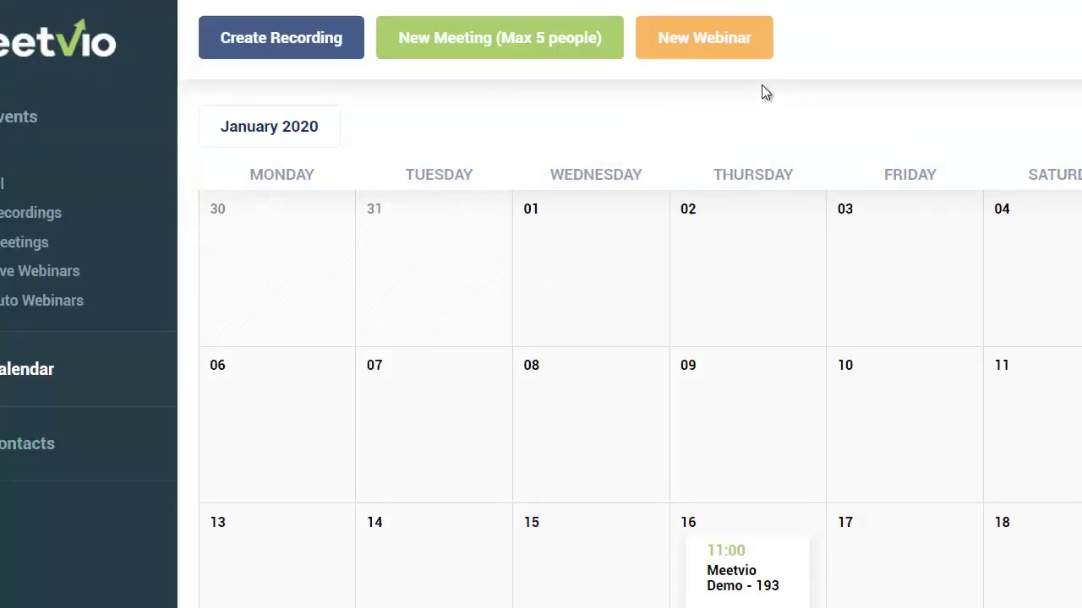
click(727, 53)
click(699, 125)
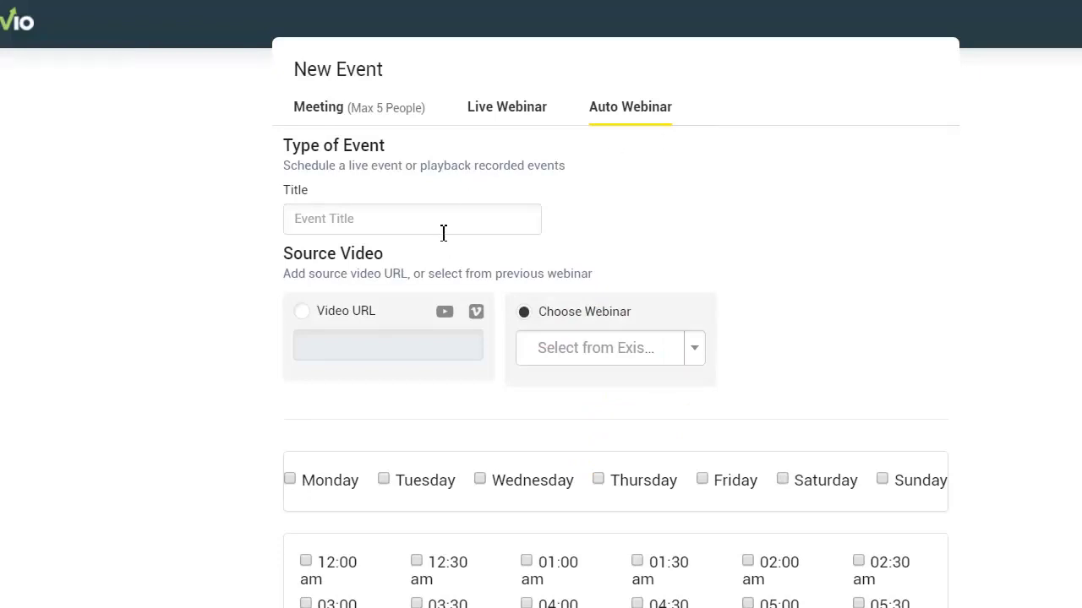
text(Me)
text(etvio Everfr)
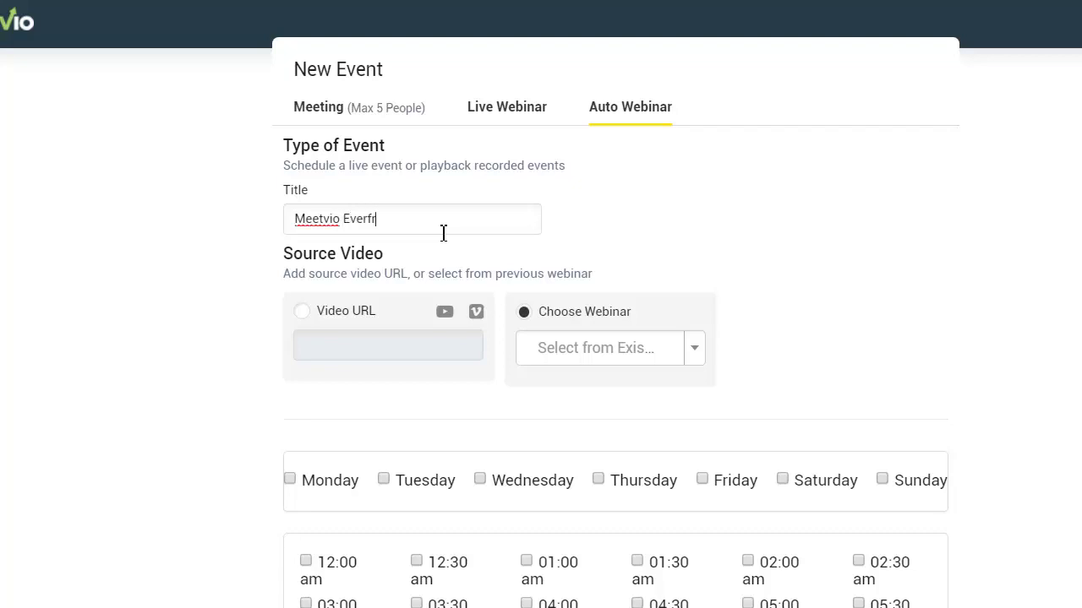
text(en)
key(BackSpace)
key(BackSpace)
key(BackSpace)
text(rg)
text(reen Demo)
click(610, 358)
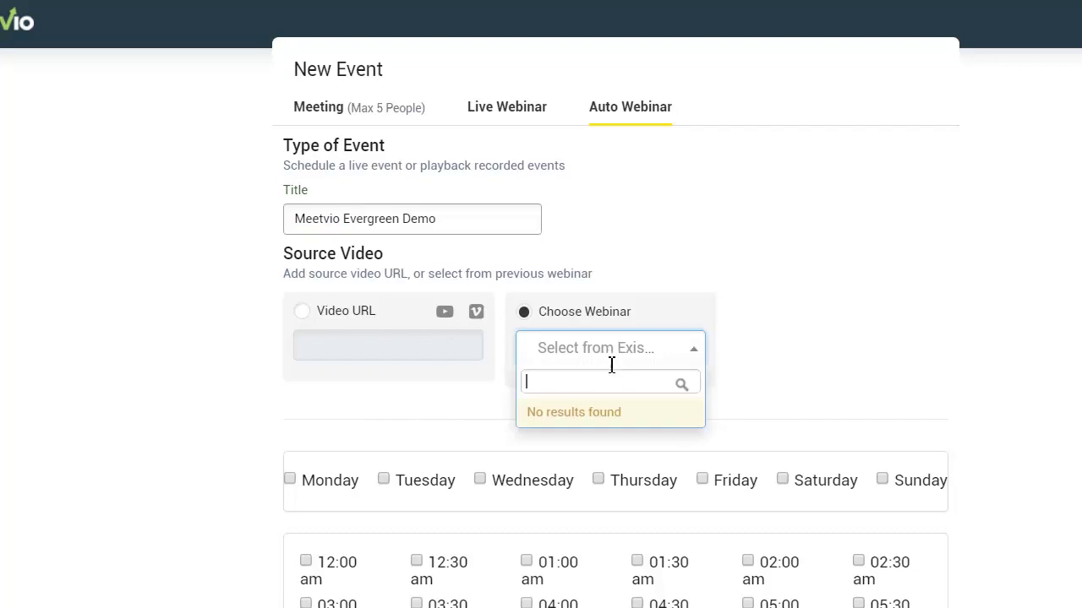
click(800, 353)
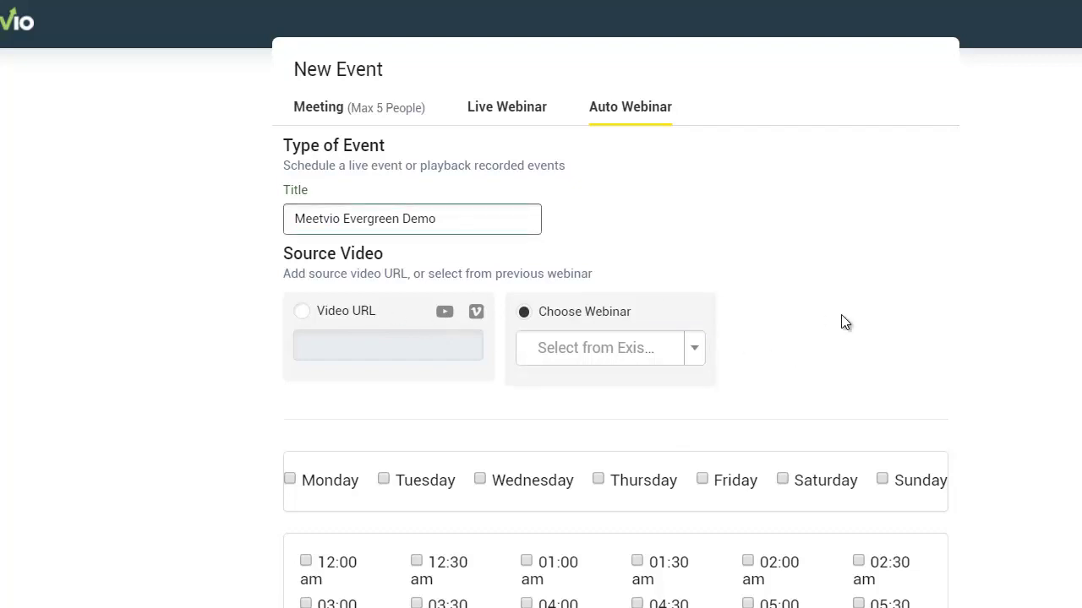
Tick Monday, Tuesday and Wednesday with the 04:00 am and 05:00 am time slots.
scroll(842, 322, down, 1)
scroll(841, 320, down, 1)
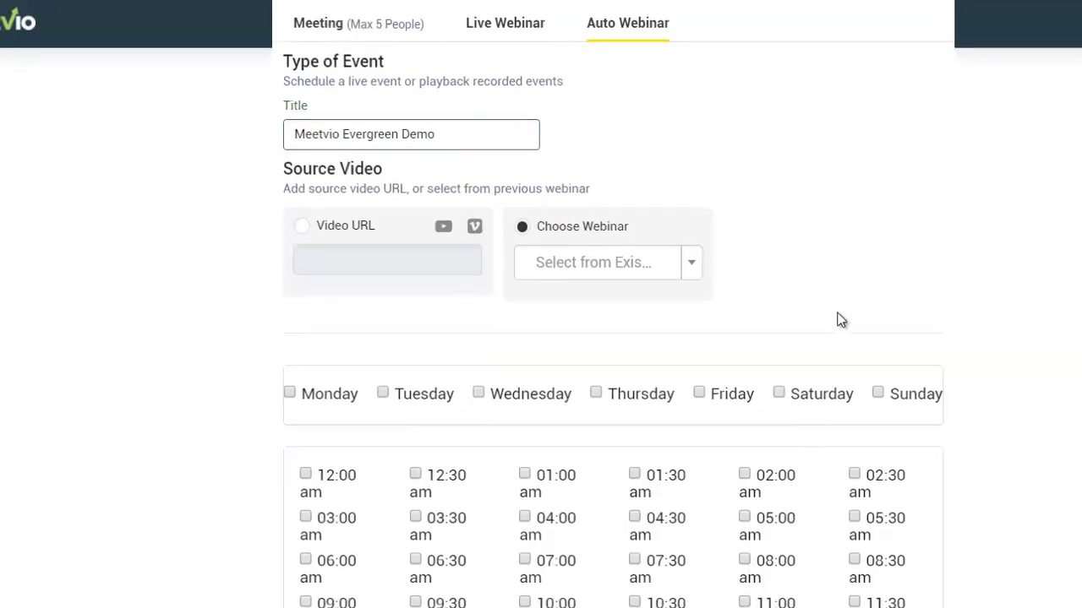
scroll(841, 321, down, 2)
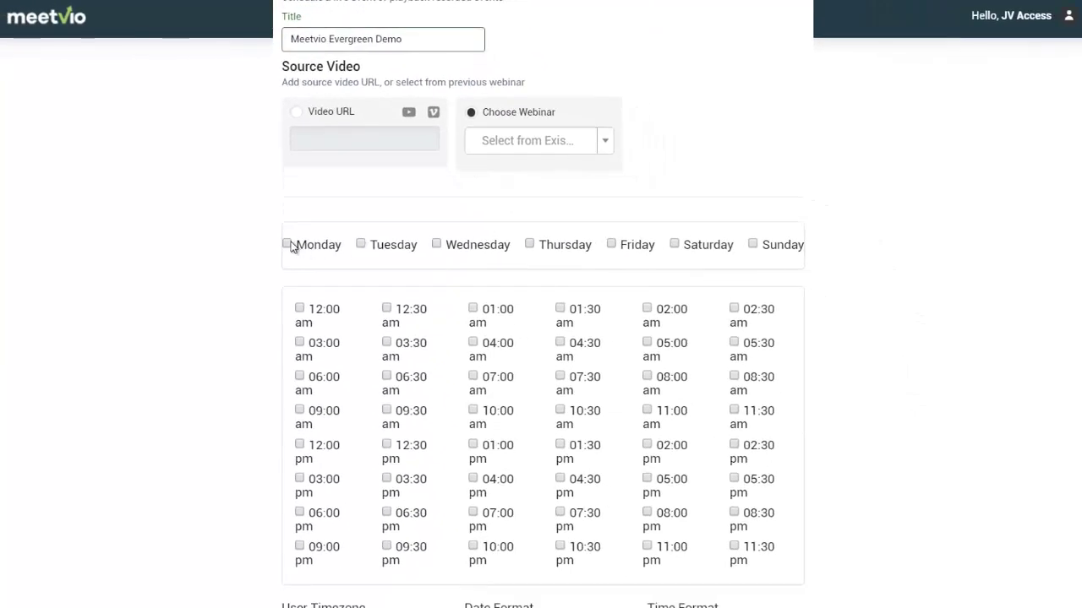
click(287, 244)
click(361, 244)
click(436, 244)
click(473, 343)
click(647, 343)
Scroll through the remaining auto webinar settings, leaving Watch Now and notifications off.
scroll(926, 338, down, 1)
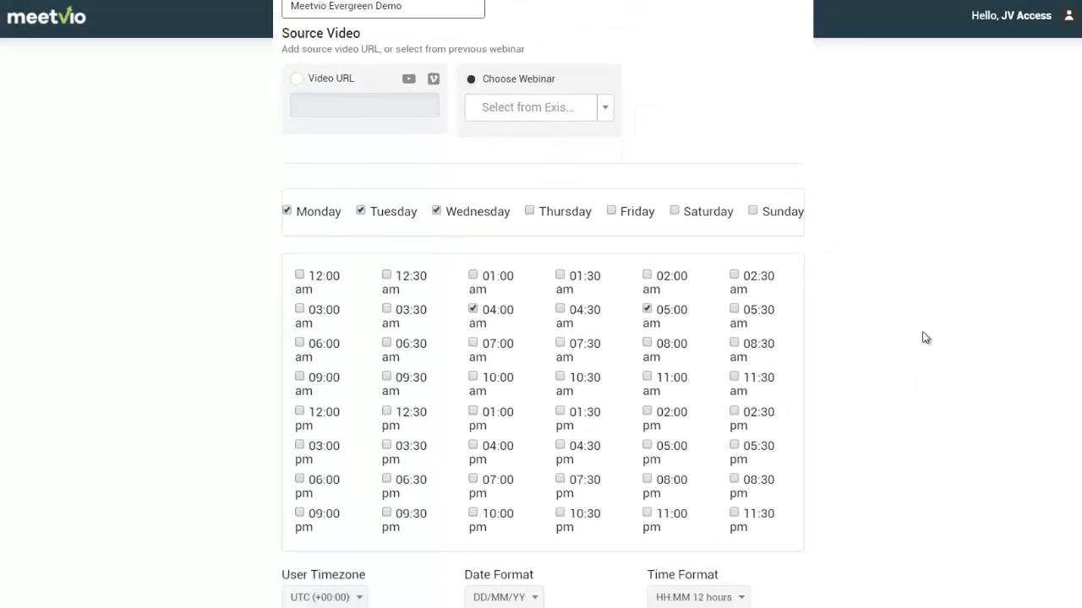
scroll(927, 338, down, 5)
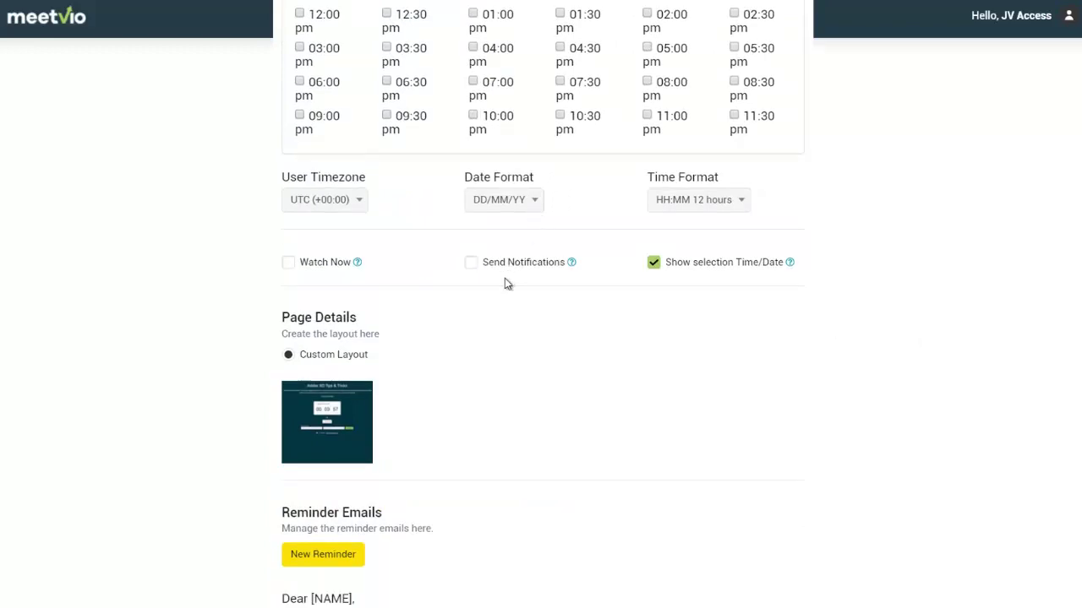
scroll(541, 338, up, 1)
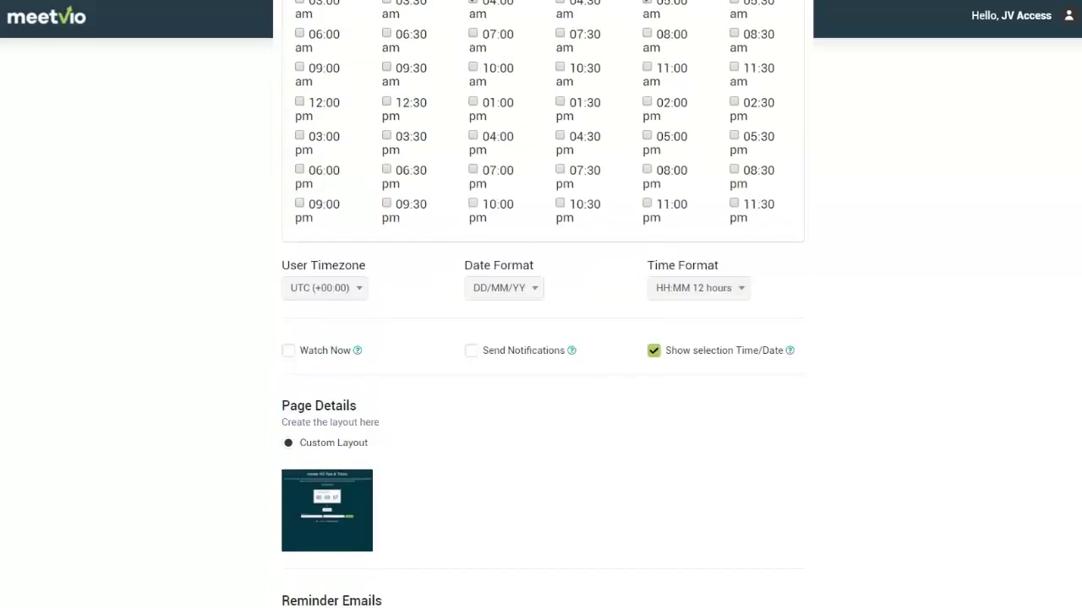
scroll(540, 338, up, 2)
scroll(541, 338, up, 1)
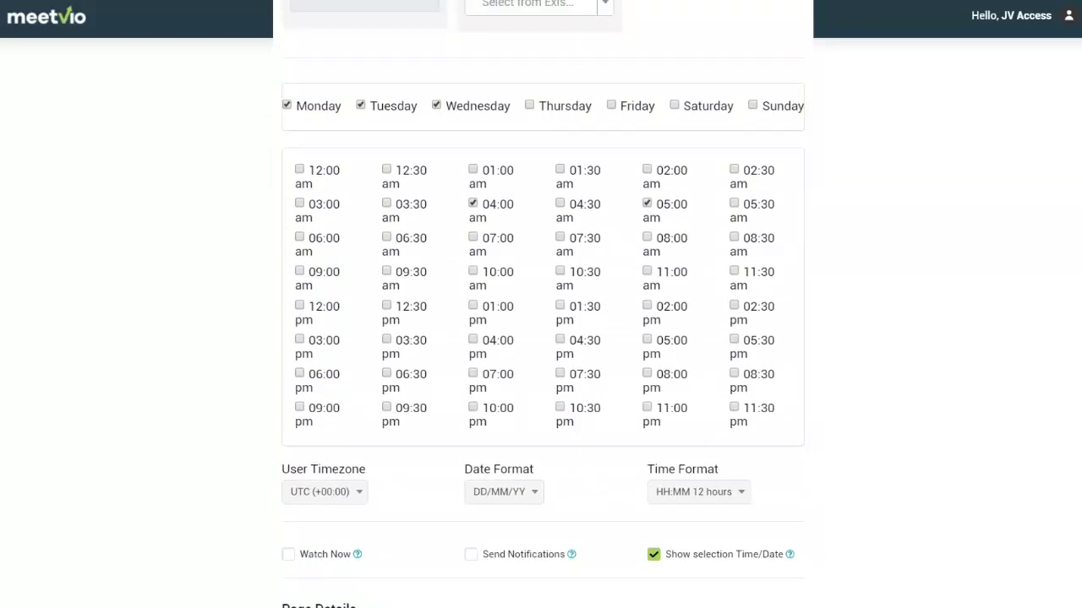
scroll(668, 238, down, 3)
scroll(668, 237, down, 1)
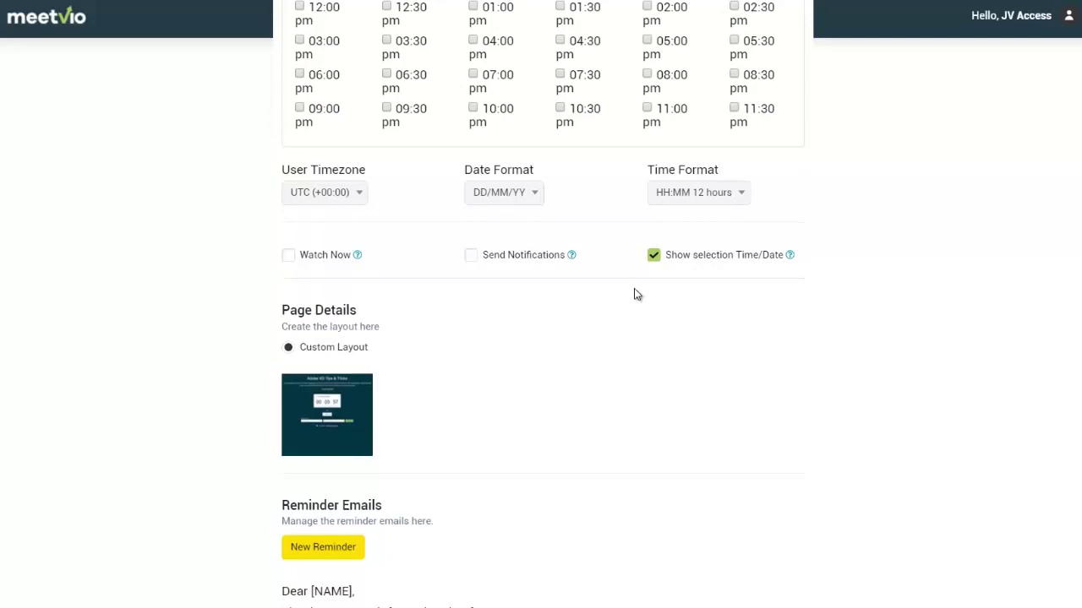
scroll(637, 294, down, 2)
scroll(637, 294, down, 1)
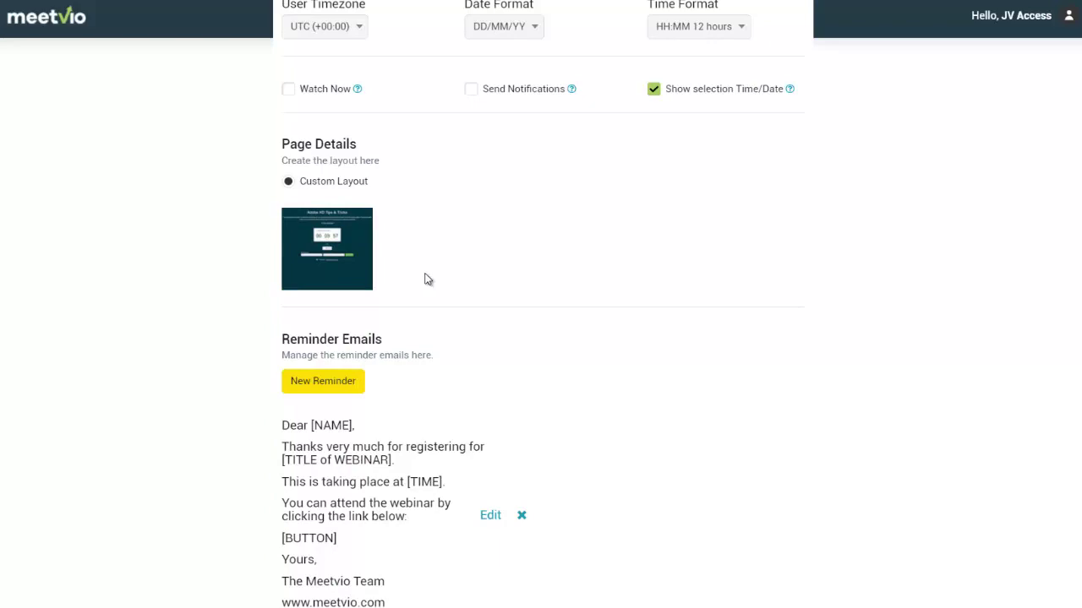
Try creating the auto webinar event, which reports an error about the source.
scroll(427, 279, down, 1)
scroll(428, 279, down, 5)
scroll(427, 277, down, 3)
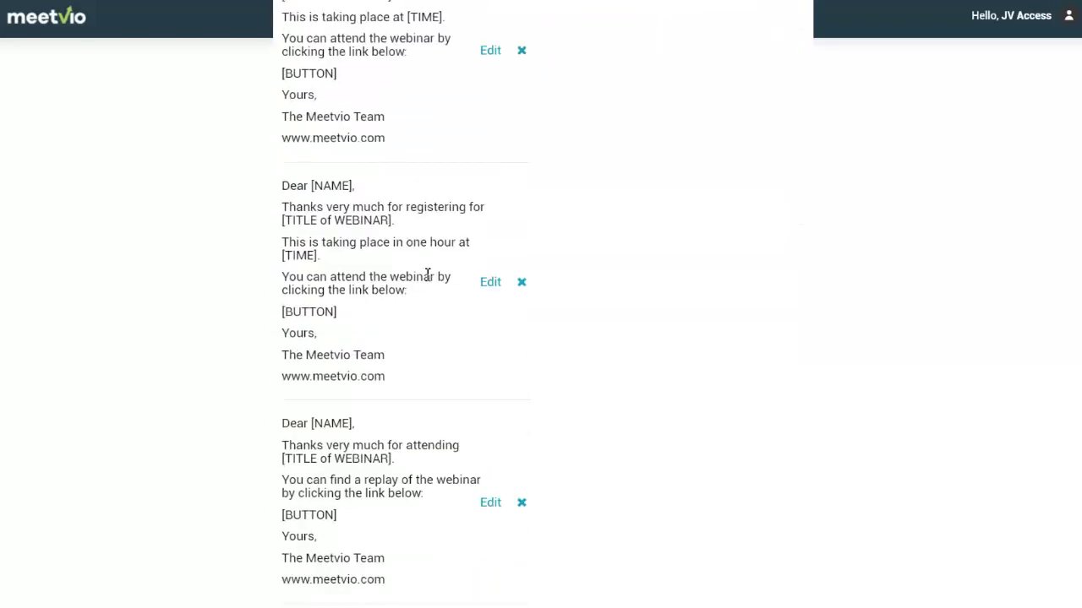
scroll(428, 275, down, 1)
scroll(425, 278, down, 4)
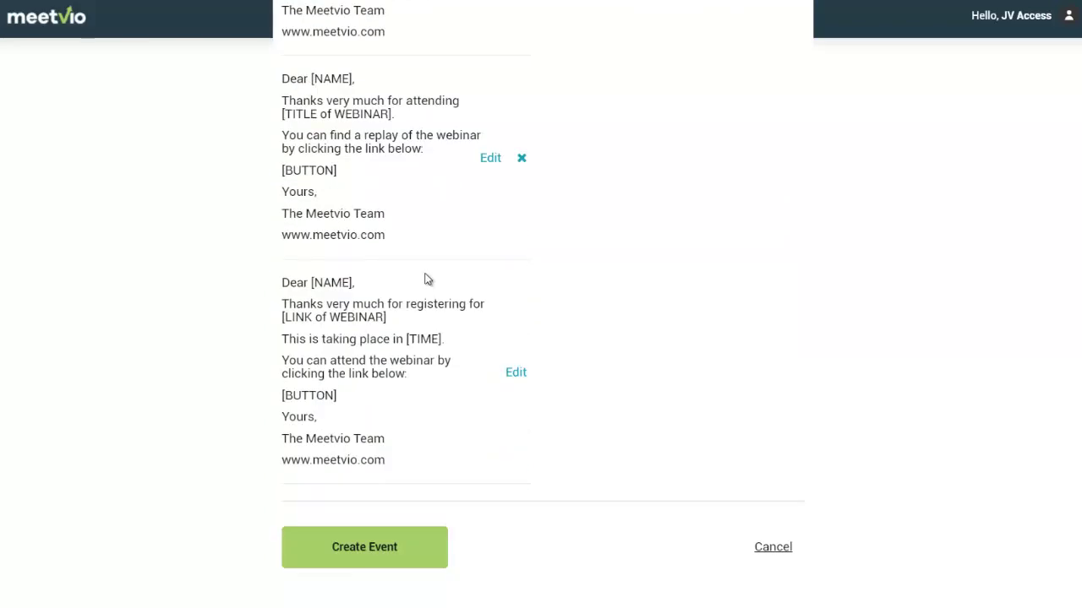
click(351, 561)
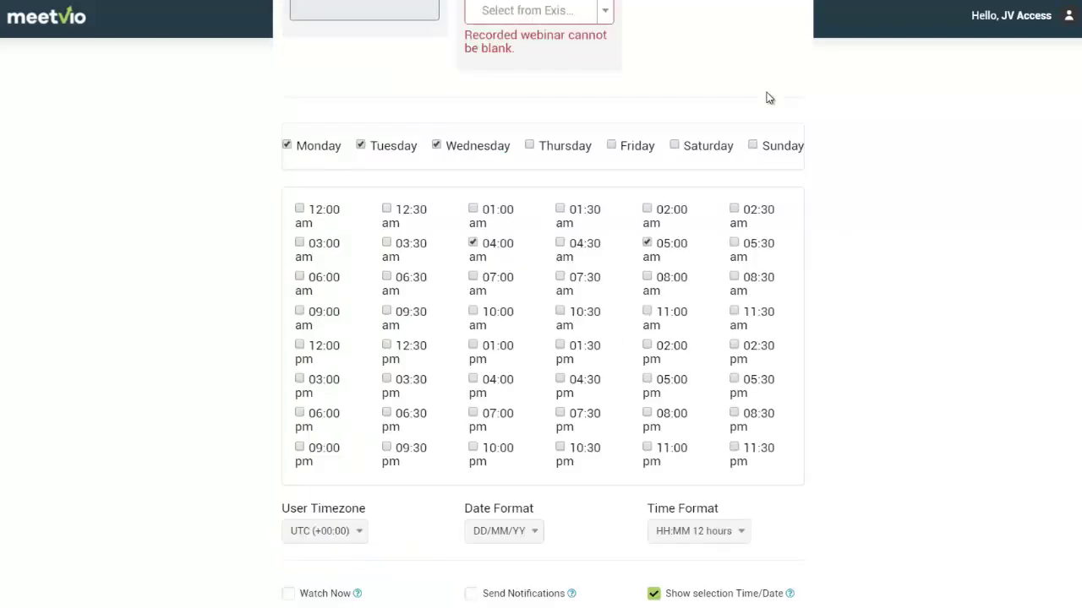
scroll(769, 98, up, 1)
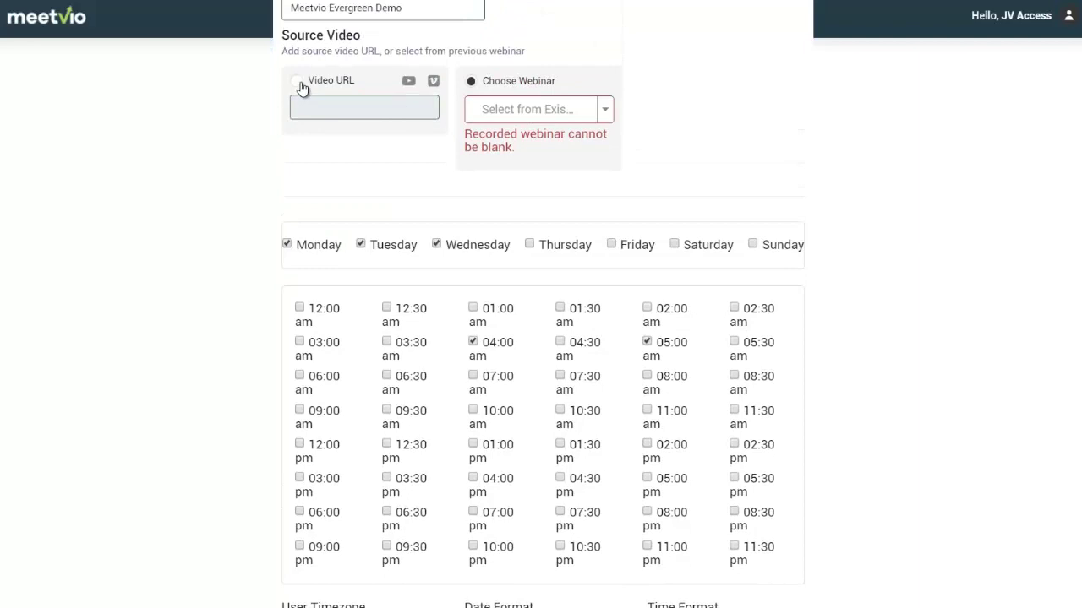
click(339, 114)
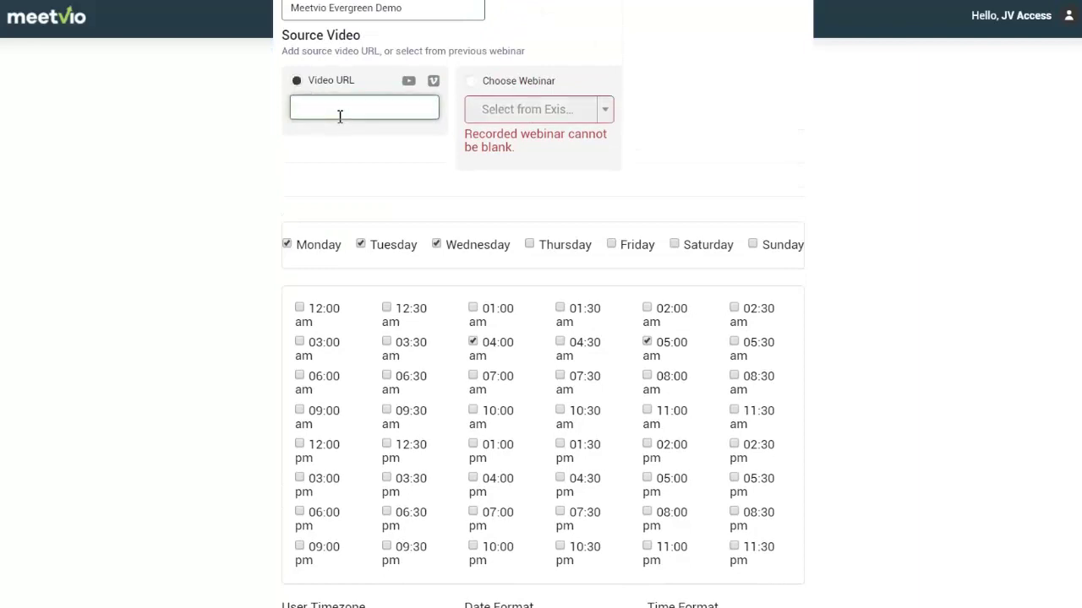
text(https://yo)
text(utube.com)
scroll(380, 507, down, 15)
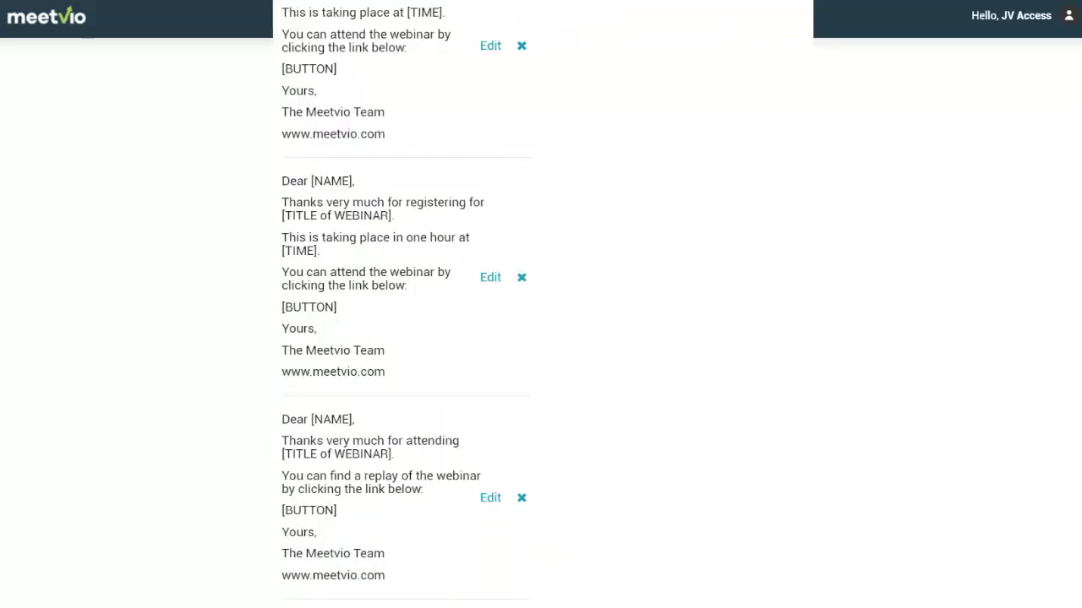
scroll(380, 583, down, 4)
click(378, 548)
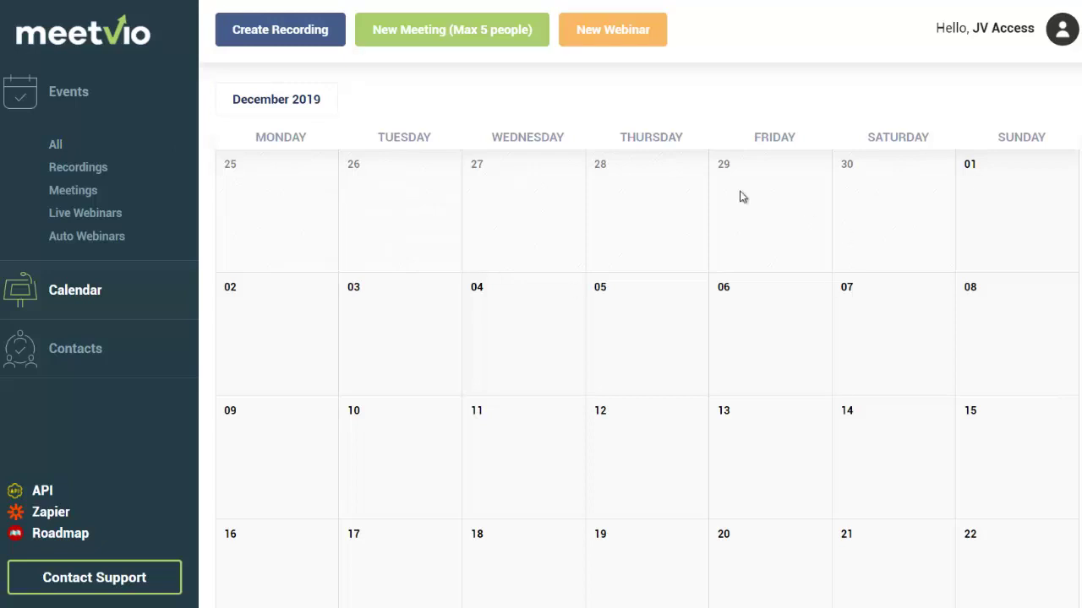
Check Meetvio Evergreen Demo in Auto Webinars, view its edit/delete options, then visit Roadmap.
click(80, 171)
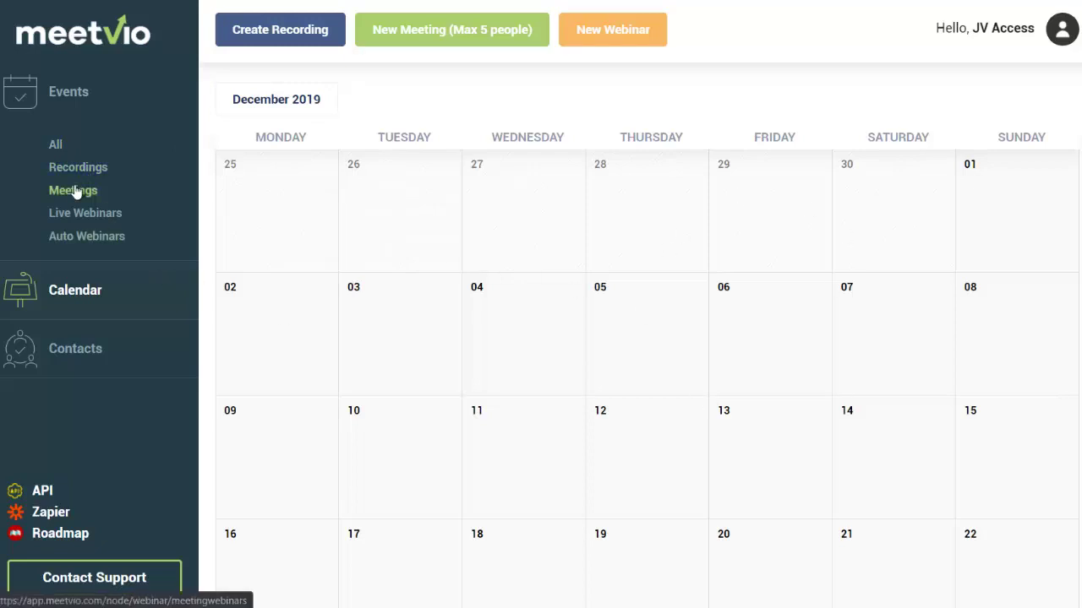
click(76, 237)
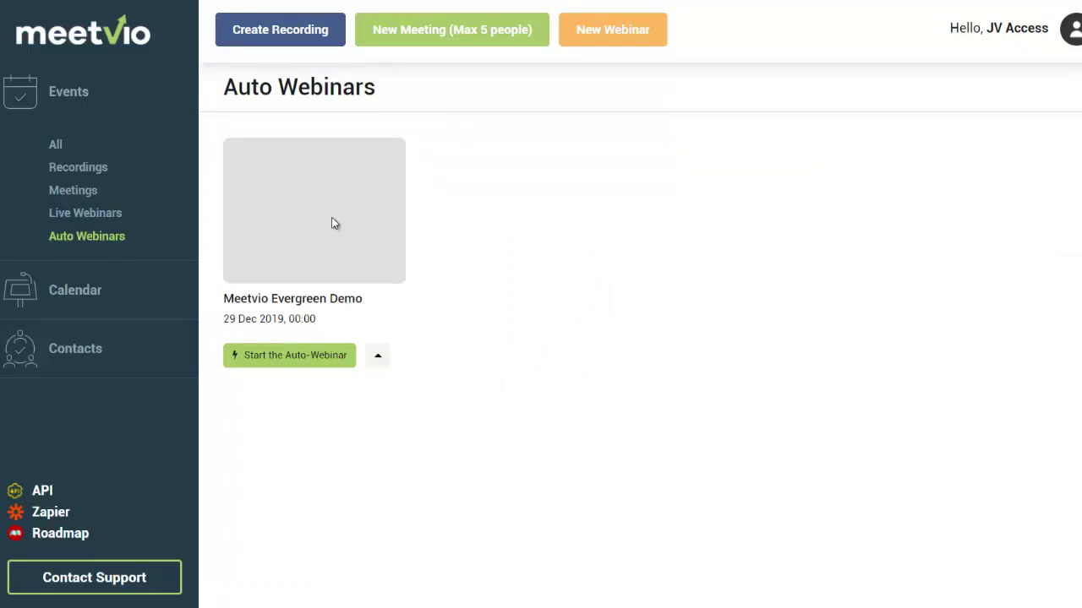
click(379, 354)
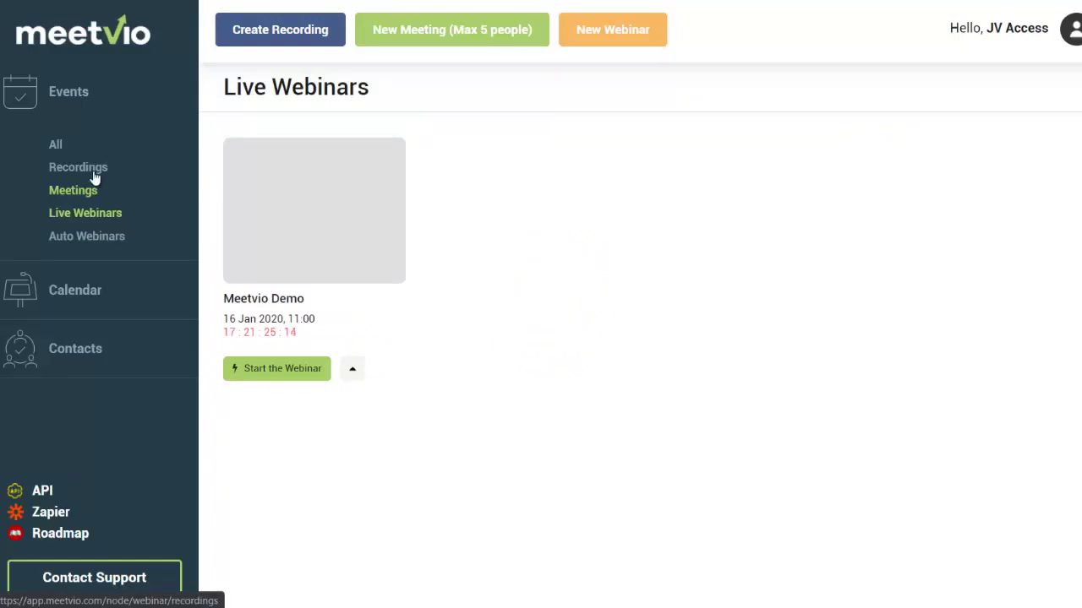
click(61, 533)
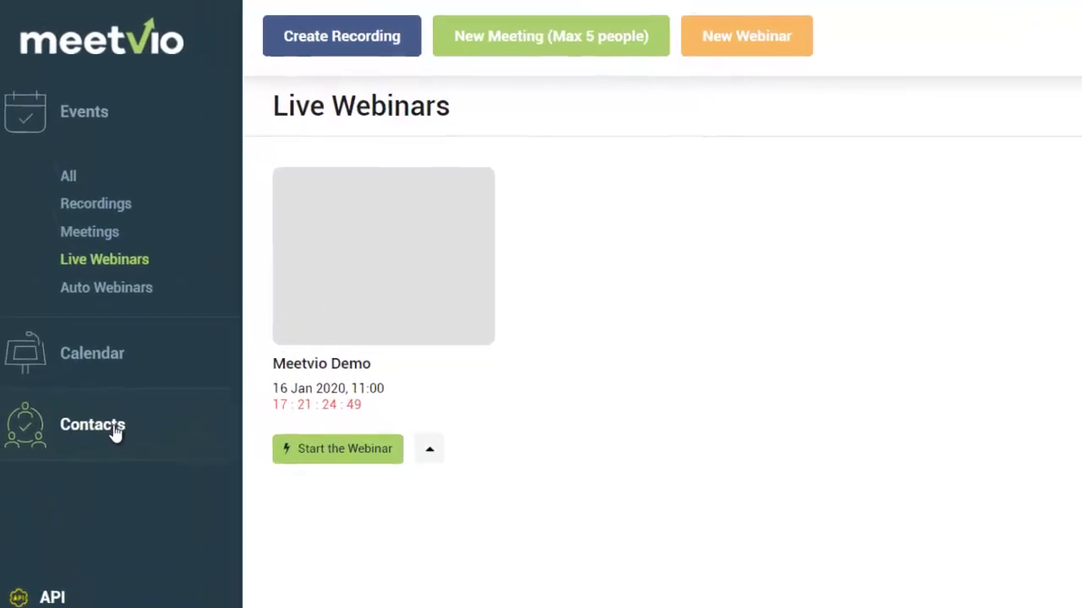
Open Contacts and view the webinar filter list without choosing a webinar.
click(121, 446)
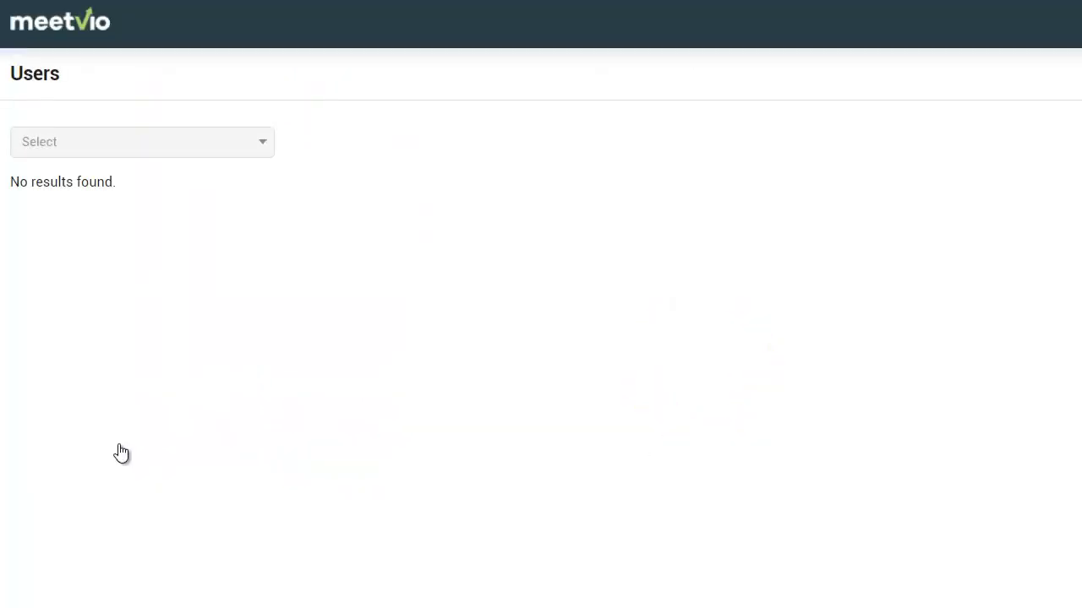
click(260, 143)
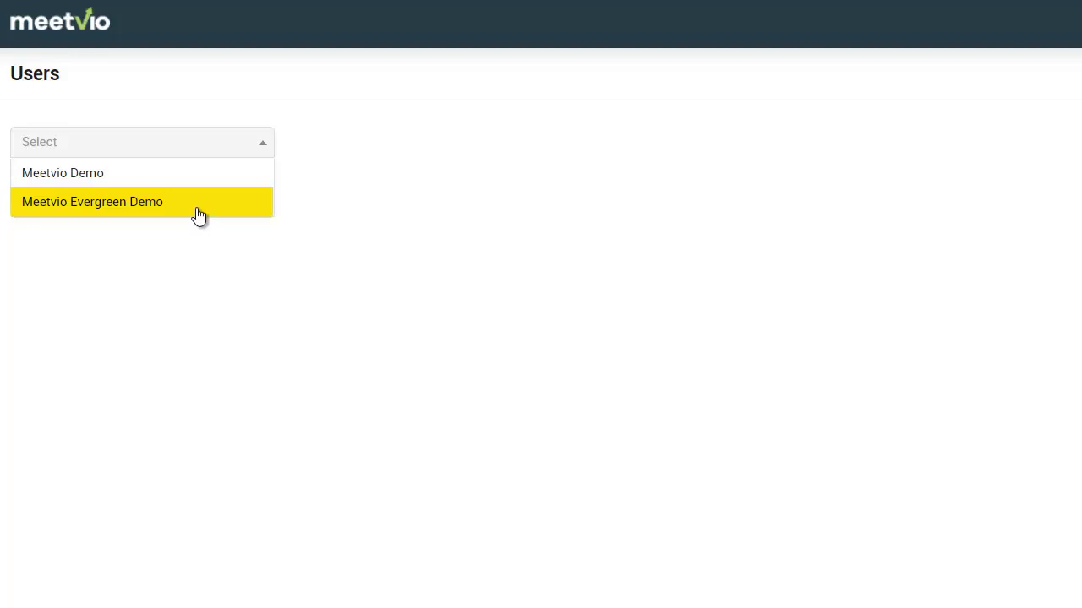
click(379, 207)
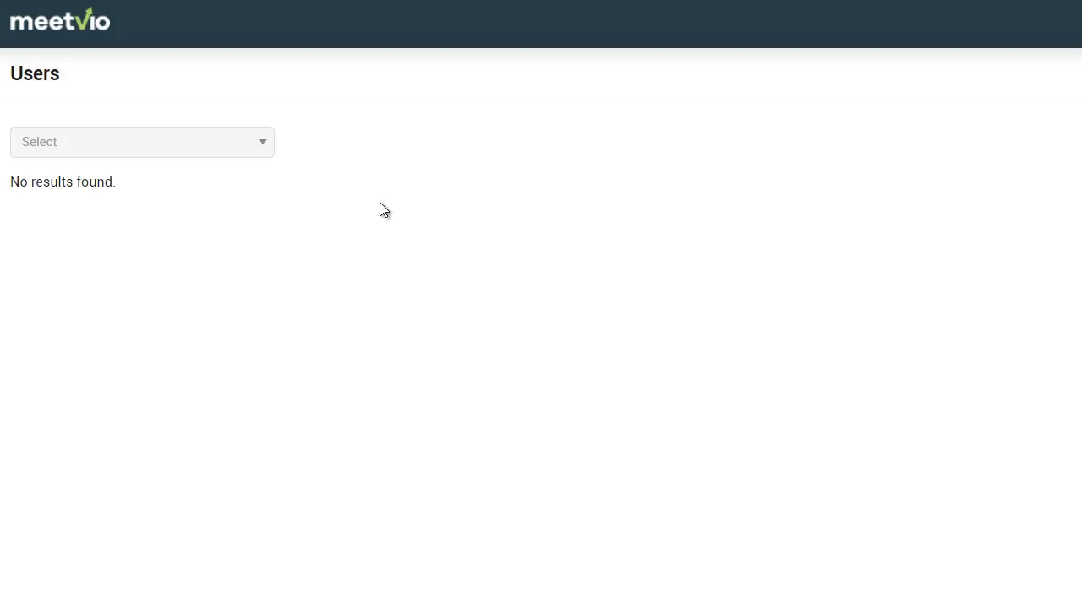
Go back to the December 2019 dashboard calendar via the meetvio logo.
click(51, 26)
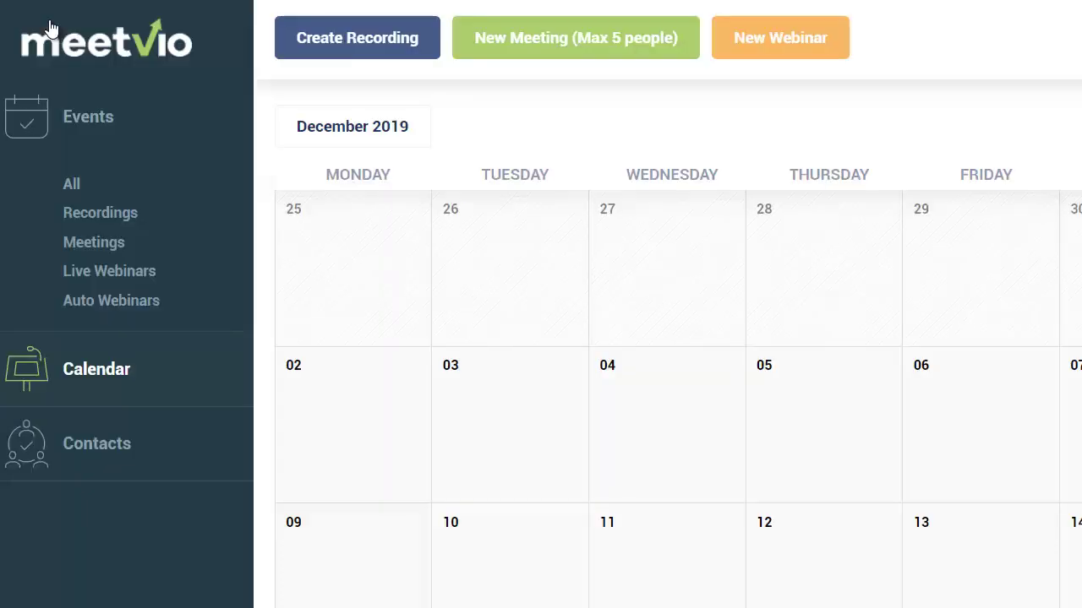